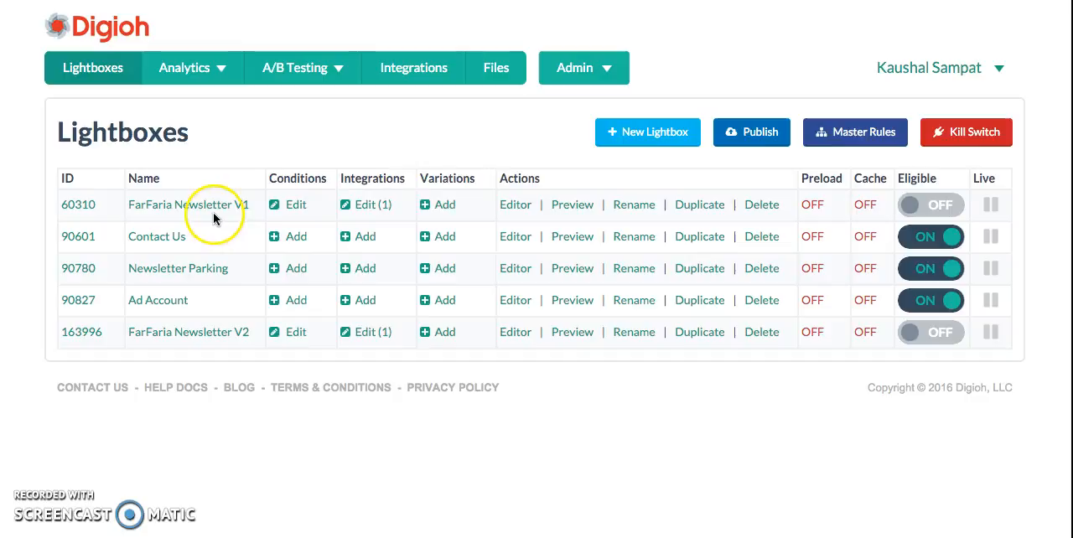
Add a new variation to the FarFaria Newsletter V1 lightbox, based on the original
{"action": "left_click", "coordinate": [444, 210]}
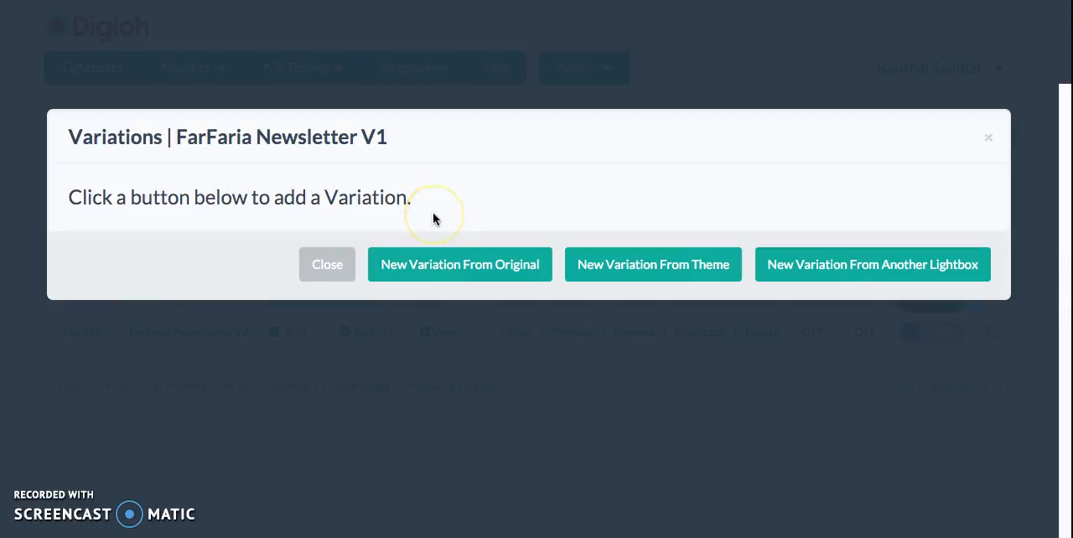
{"action": "left_click", "coordinate": [426, 264]}
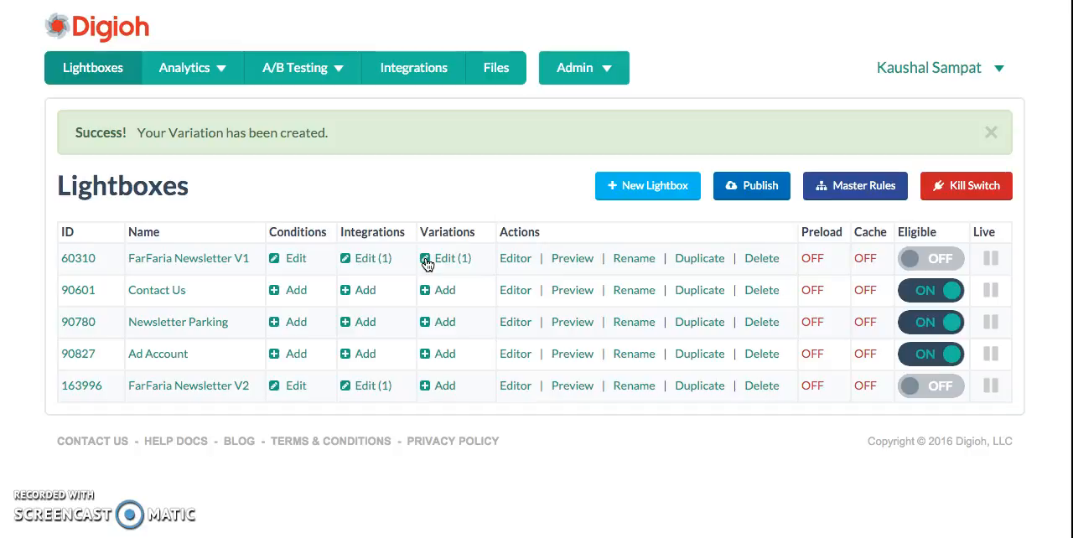
Preview the original FarFaria Newsletter V1 lightbox and close the preview window
{"action": "left_click", "coordinate": [576, 262]}
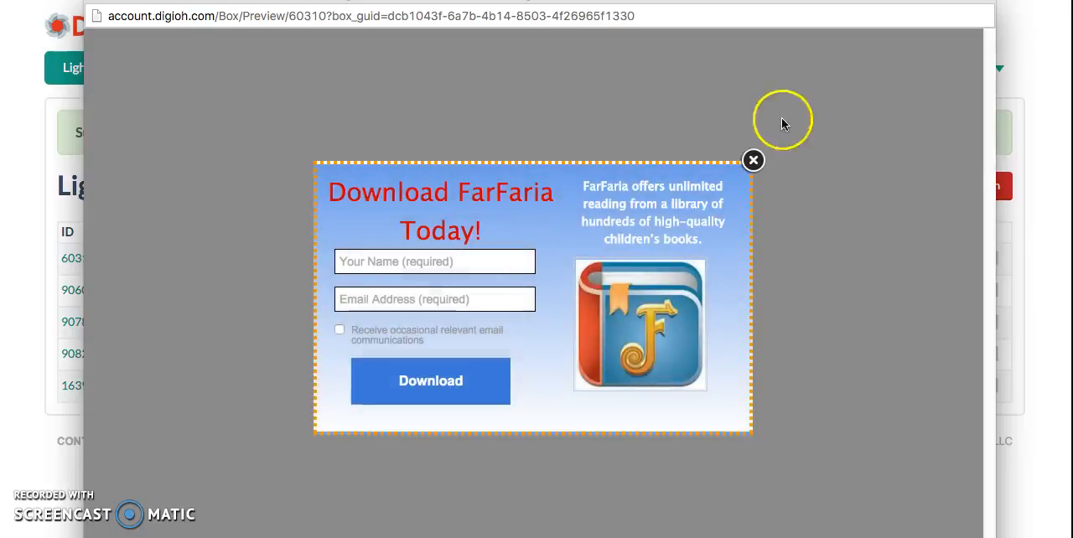
{"action": "left_click_drag", "start_coordinate": [871, 0], "coordinate": [862, 34]}
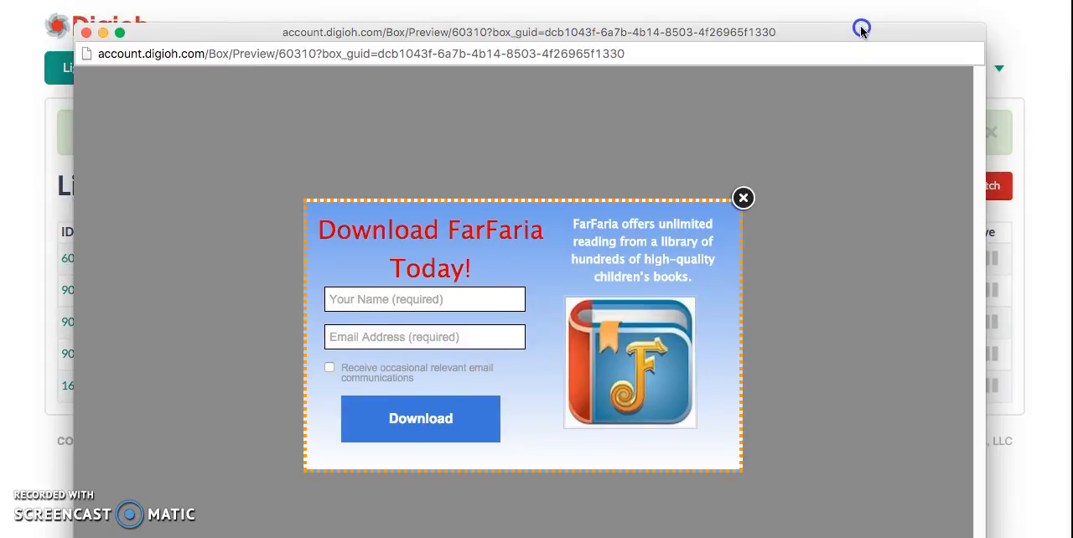
{"action": "left_click", "coordinate": [87, 32]}
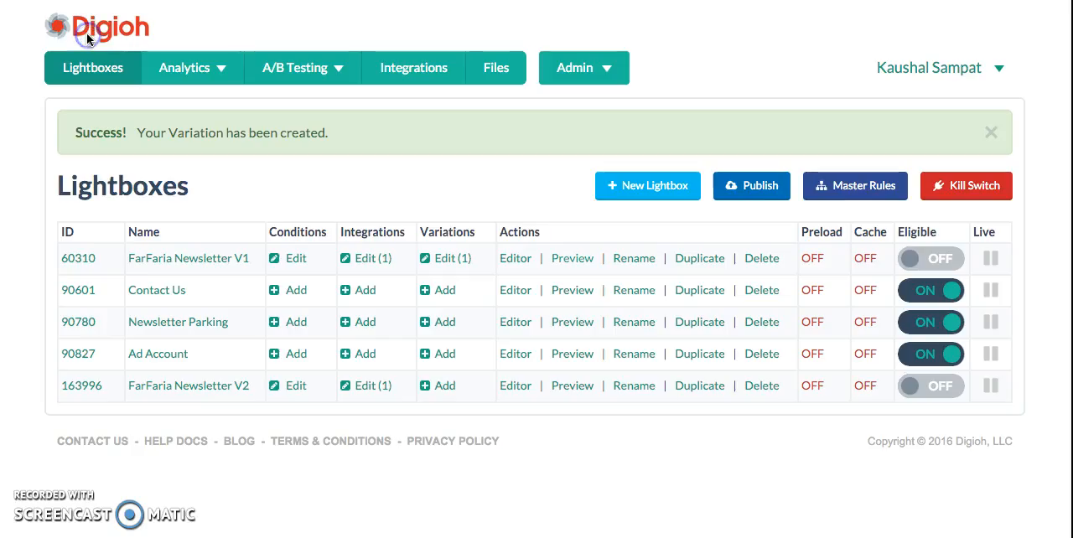
Open Variation 1 of FarFaria Newsletter V1 in the editor
{"action": "left_click", "coordinate": [457, 260]}
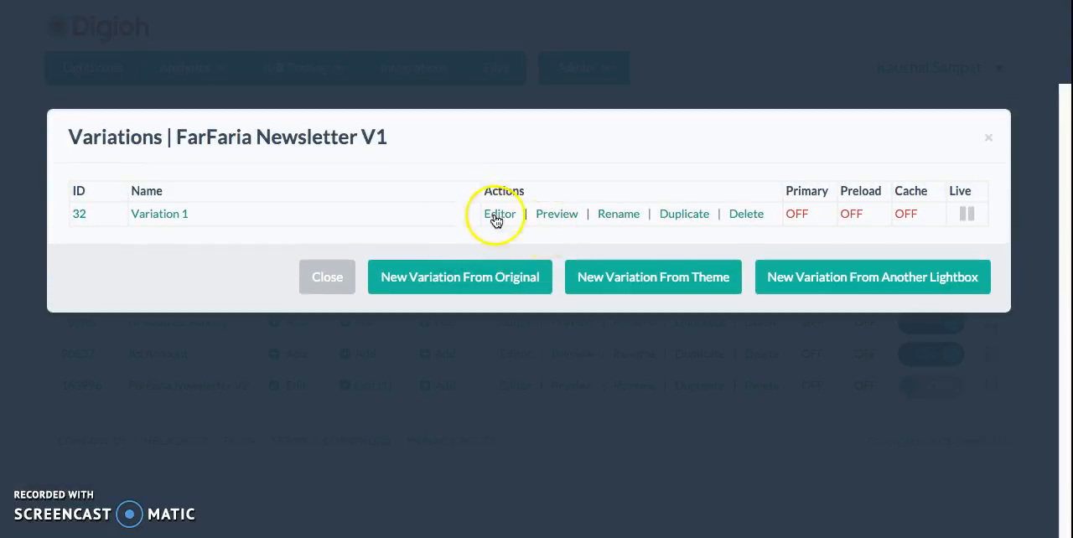
{"action": "left_click", "coordinate": [167, 214]}
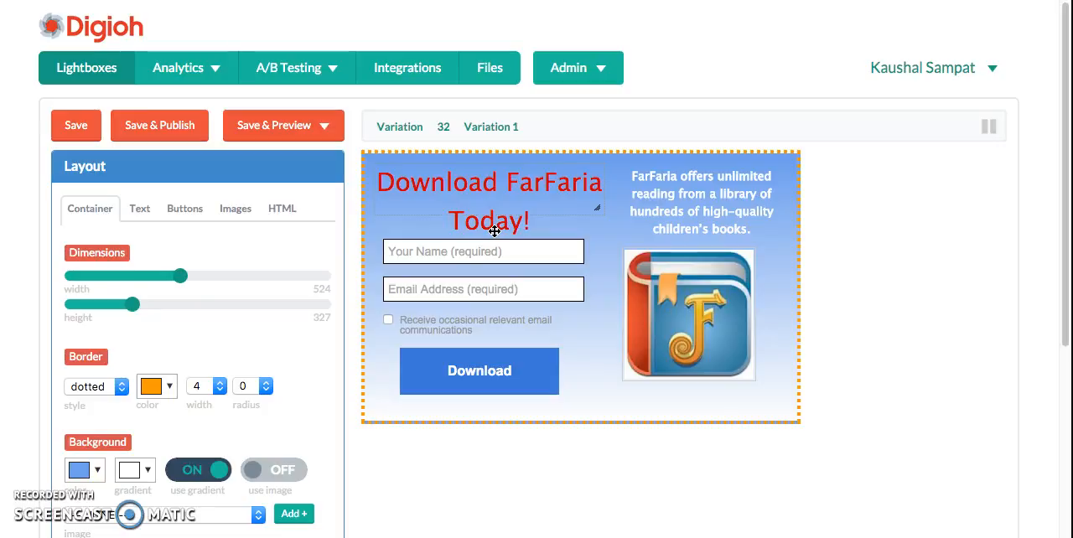
Replace the FarFaria book icon with the ScreenShot20160108at3.32.21PM image and enlarge it to fill the space beneath the description
{"action": "left_click", "coordinate": [626, 290]}
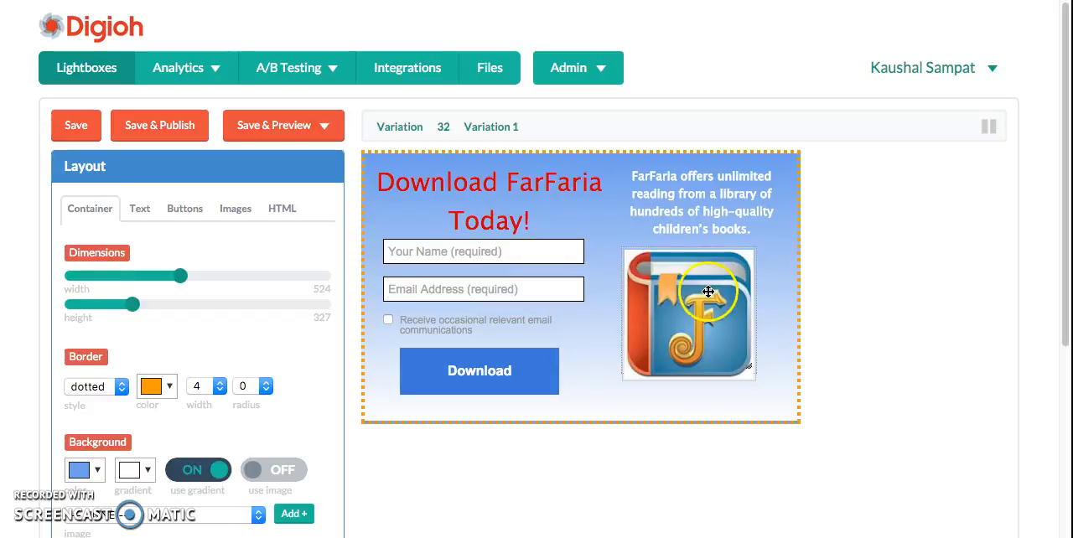
{"action": "left_click", "coordinate": [213, 410]}
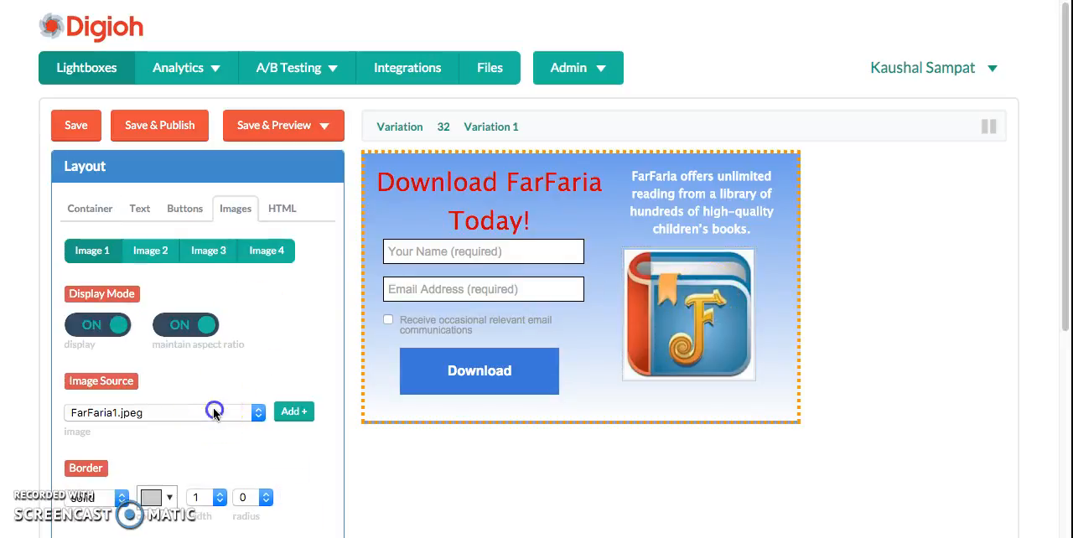
{"action": "left_click", "coordinate": [213, 411]}
{"action": "left_click", "coordinate": [212, 412]}
{"action": "scroll", "coordinate": [213, 411], "scroll_direction": "down", "scroll_amount": 5}
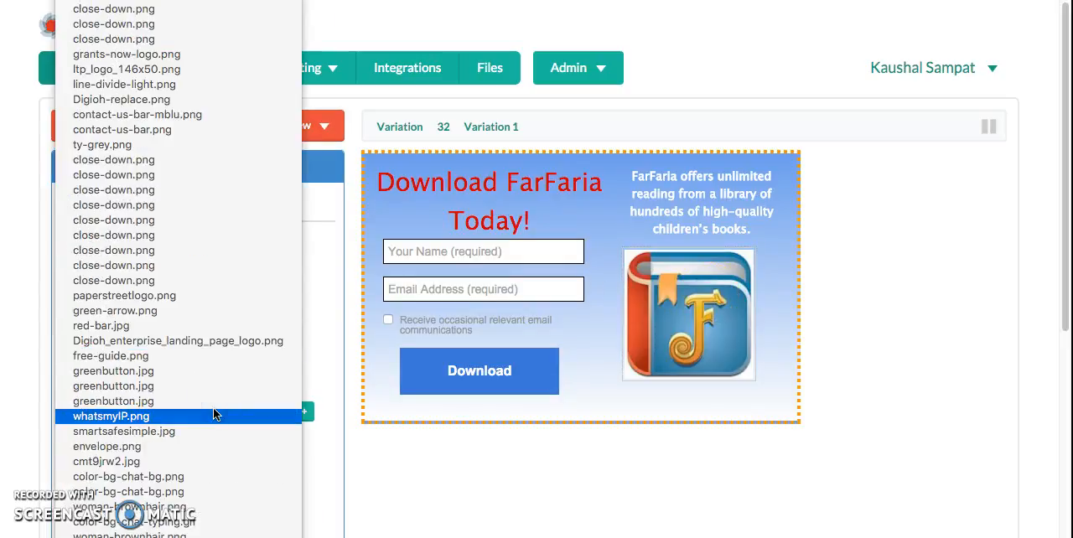
{"action": "left_click", "coordinate": [209, 533]}
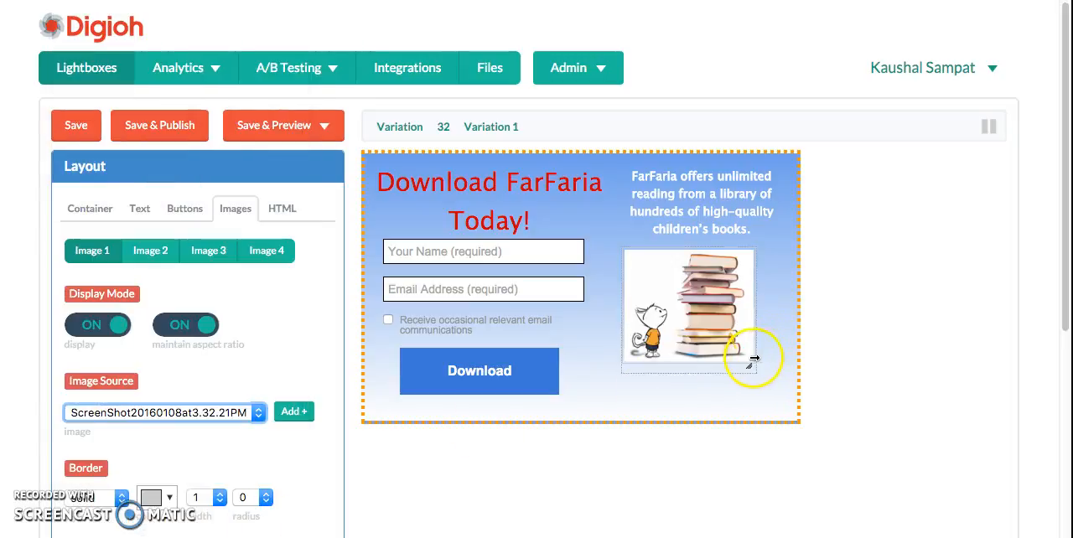
{"action": "left_click_drag", "start_coordinate": [747, 359], "coordinate": [780, 392]}
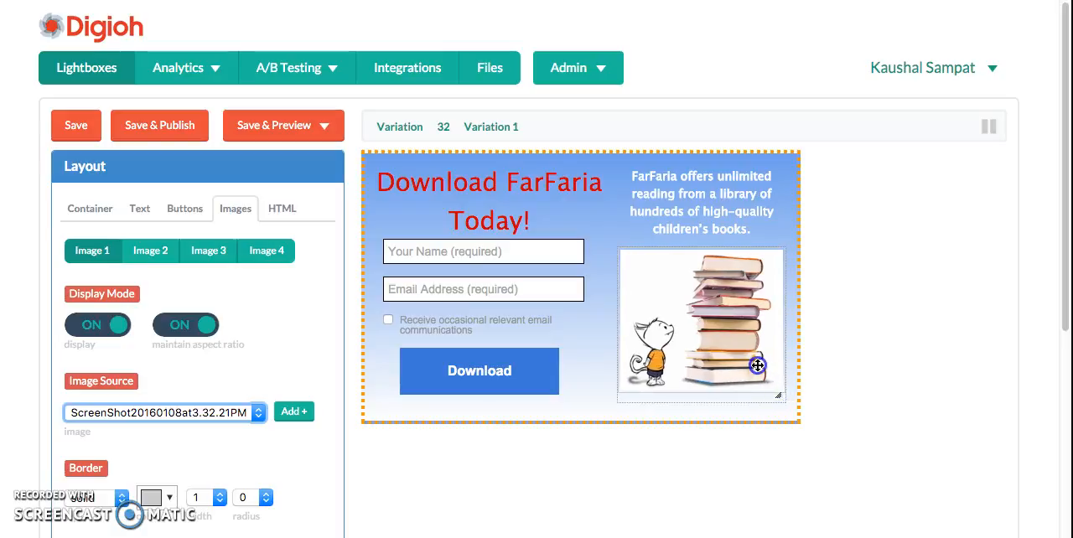
Change the heading to "Download a FREE Trial of FarFaria Today!" and set its font size to 24
{"action": "left_click", "coordinate": [470, 200]}
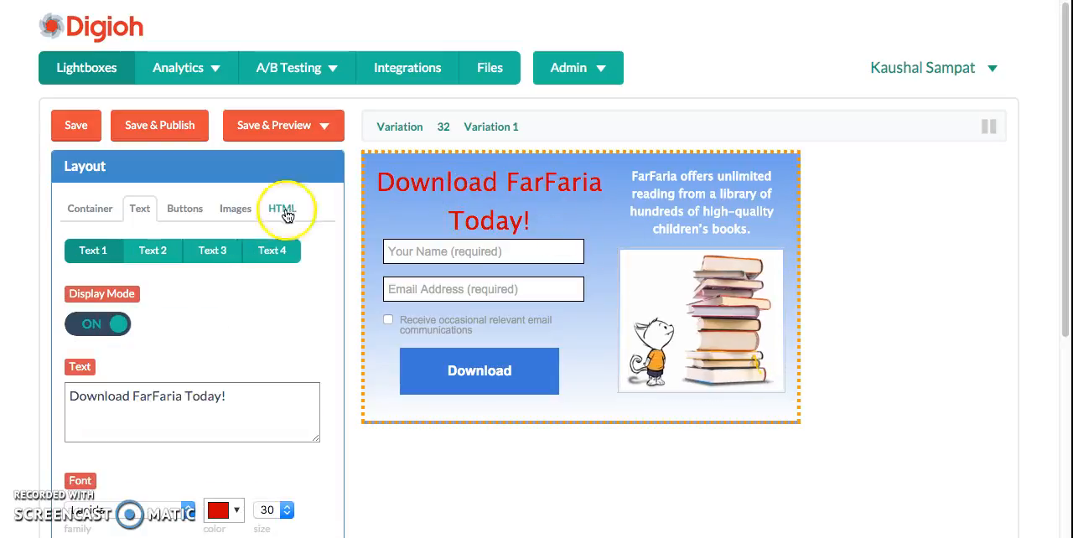
{"action": "left_click", "coordinate": [132, 395]}
{"action": "type", "text": "a FREE"}
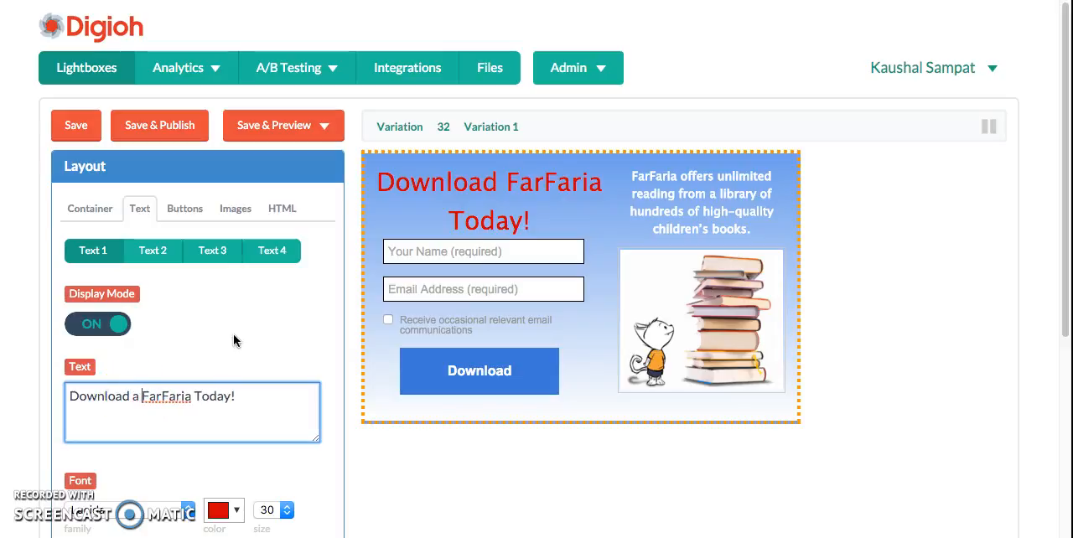
{"action": "type", "text": " Trial o"}
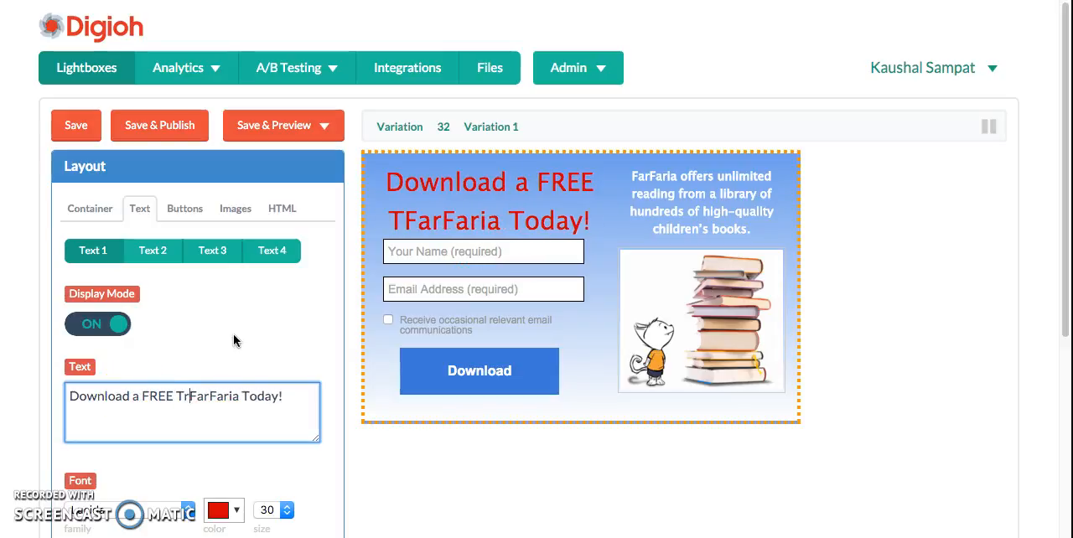
{"action": "type", "text": "f"}
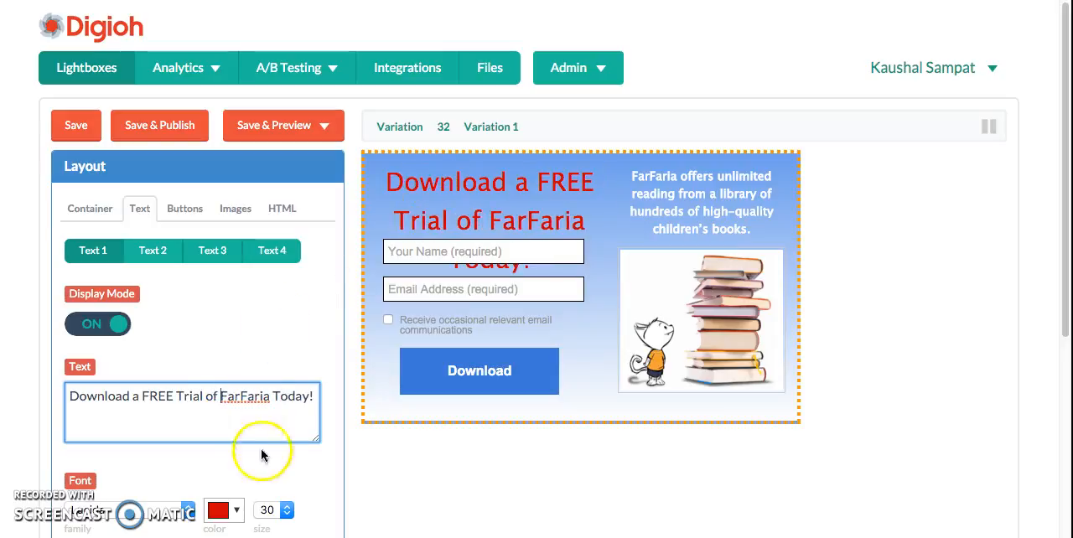
{"action": "left_click", "coordinate": [276, 510]}
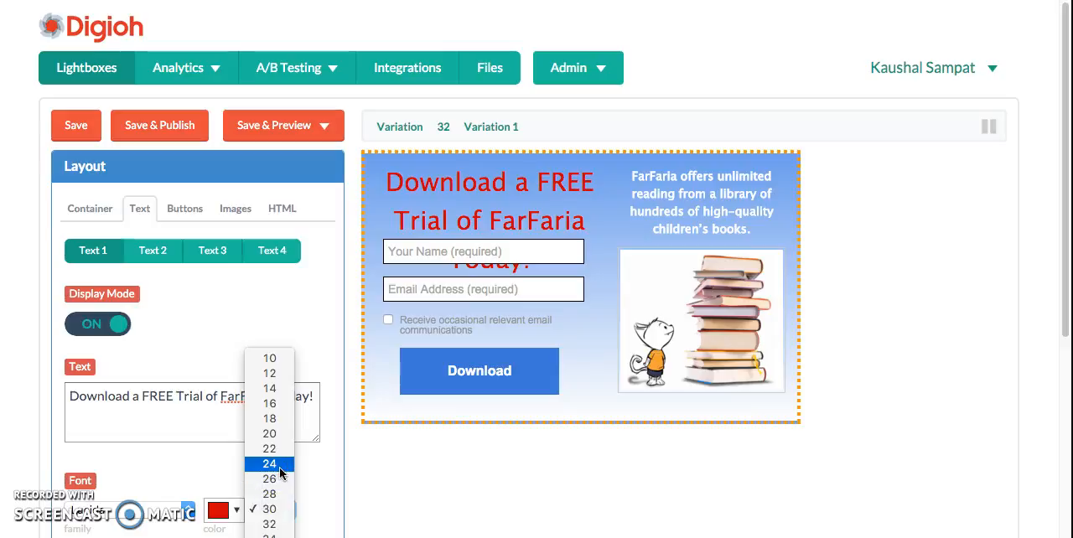
{"action": "left_click", "coordinate": [276, 466]}
{"action": "left_click", "coordinate": [389, 447]}
Turn off both the display and require options of the form's opt-in checkbox field
{"action": "left_click", "coordinate": [452, 317]}
{"action": "left_click", "coordinate": [453, 319]}
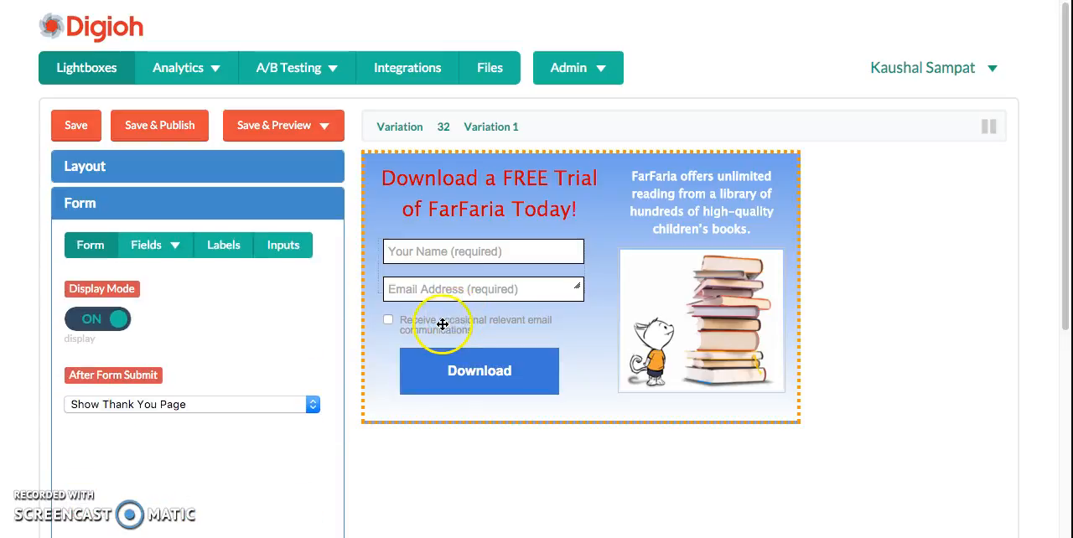
{"action": "left_click", "coordinate": [154, 256]}
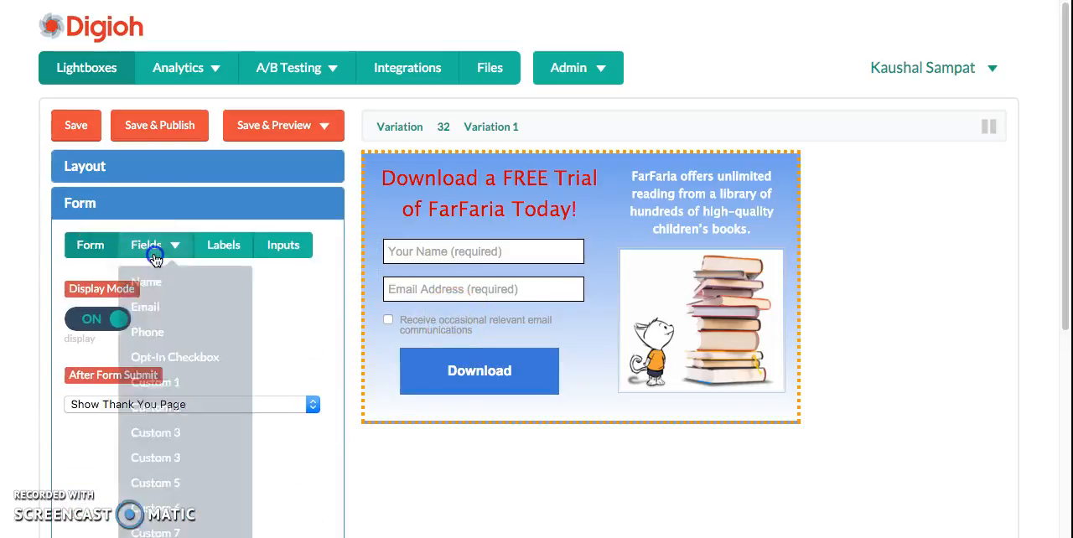
{"action": "left_click", "coordinate": [175, 359]}
{"action": "left_click", "coordinate": [95, 383]}
{"action": "left_click", "coordinate": [205, 383]}
Move the Download button up just beneath the email field and enlarge it
{"action": "left_click", "coordinate": [469, 361]}
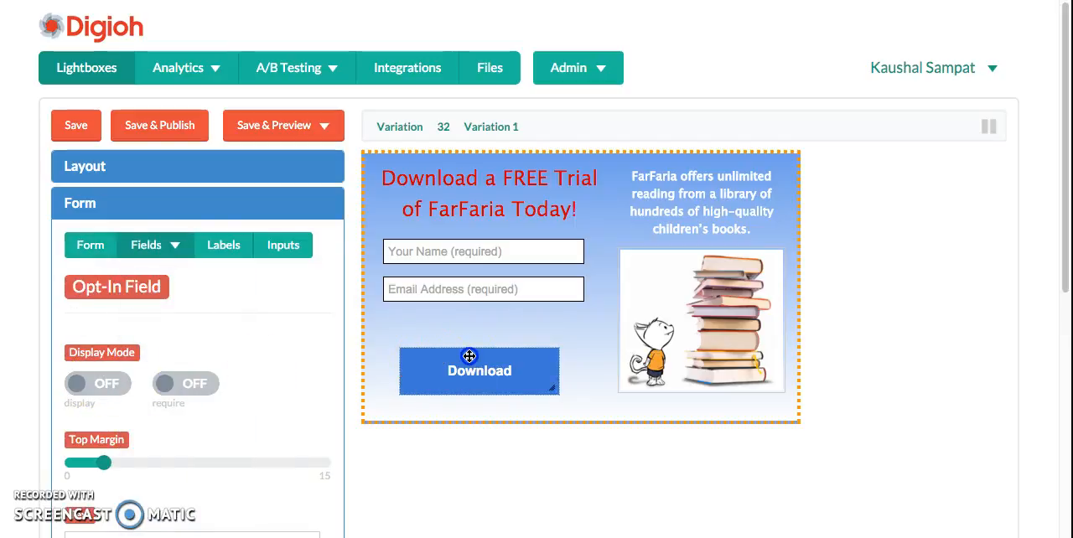
{"action": "left_click_drag", "start_coordinate": [467, 345], "coordinate": [461, 316]}
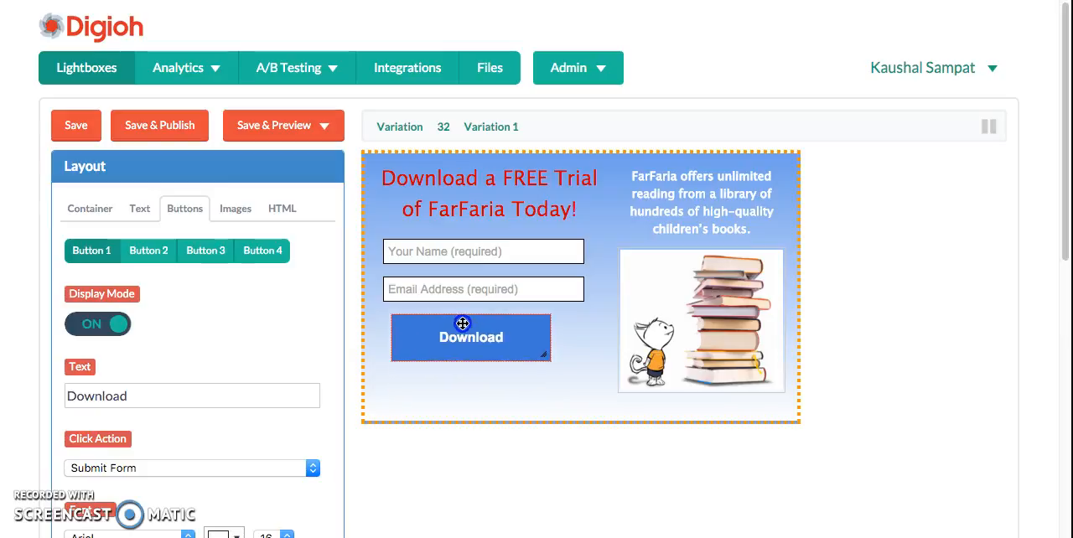
{"action": "left_click_drag", "start_coordinate": [535, 358], "coordinate": [570, 386]}
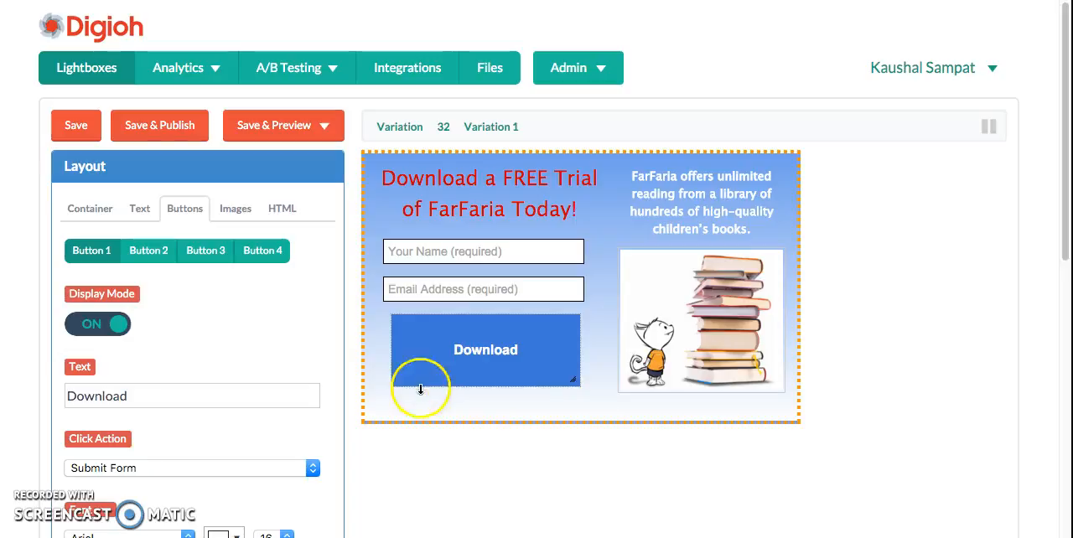
Change the Download button's text to "SIGN ME UP!" and set its font size to 20
{"action": "double_click", "coordinate": [187, 392]}
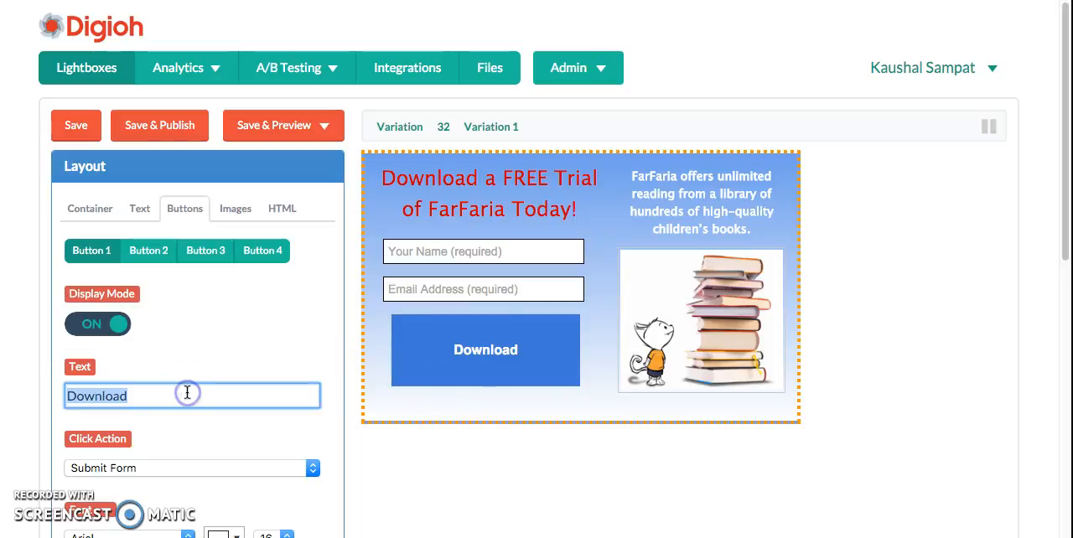
{"action": "type", "text": "SlGN ME UP!"}
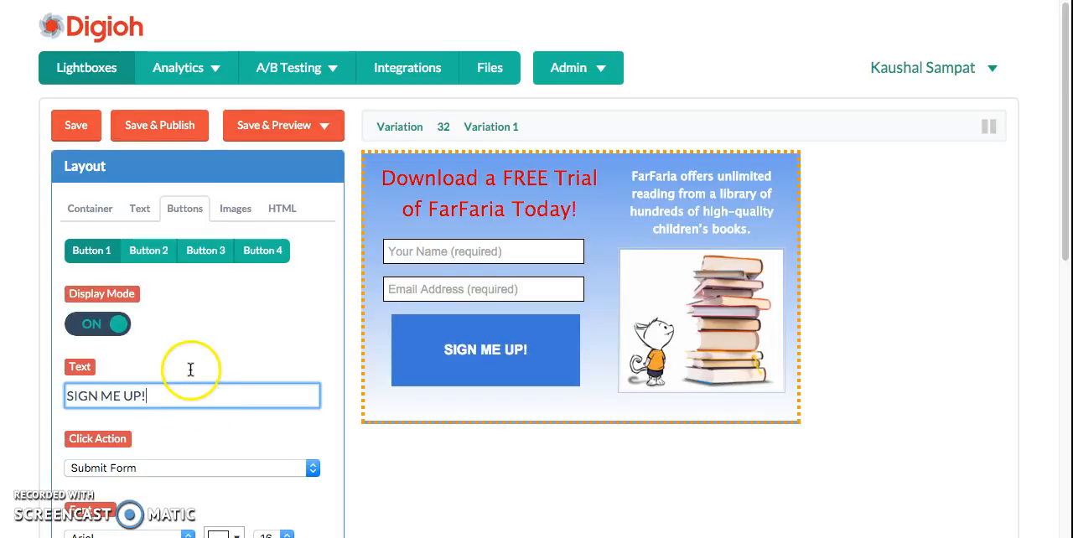
{"action": "scroll", "coordinate": [186, 369], "scroll_direction": "down", "scroll_amount": 2}
{"action": "left_click", "coordinate": [279, 366]}
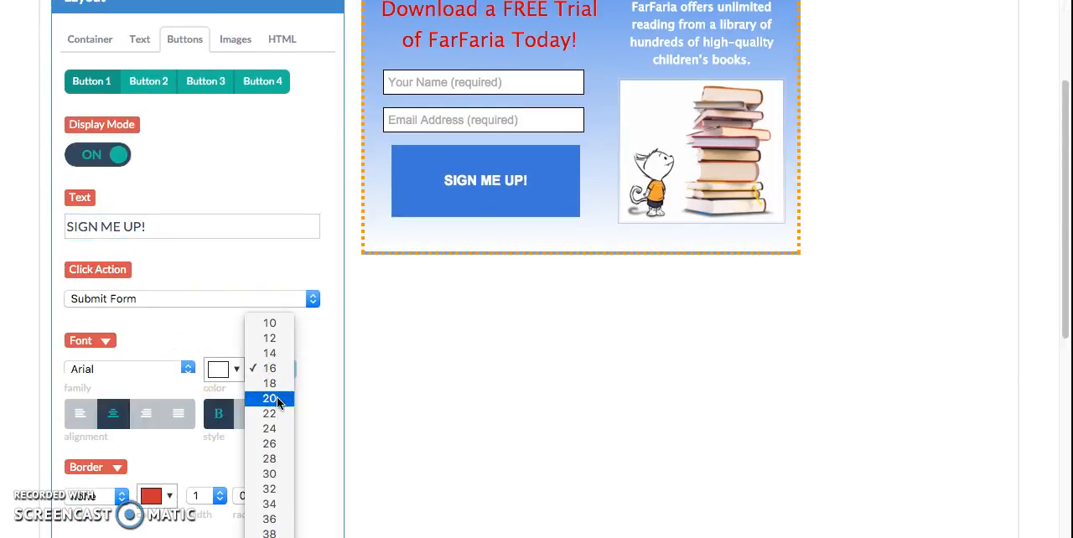
{"action": "left_click", "coordinate": [276, 396]}
{"action": "scroll", "coordinate": [517, 376], "scroll_direction": "up", "scroll_amount": 2}
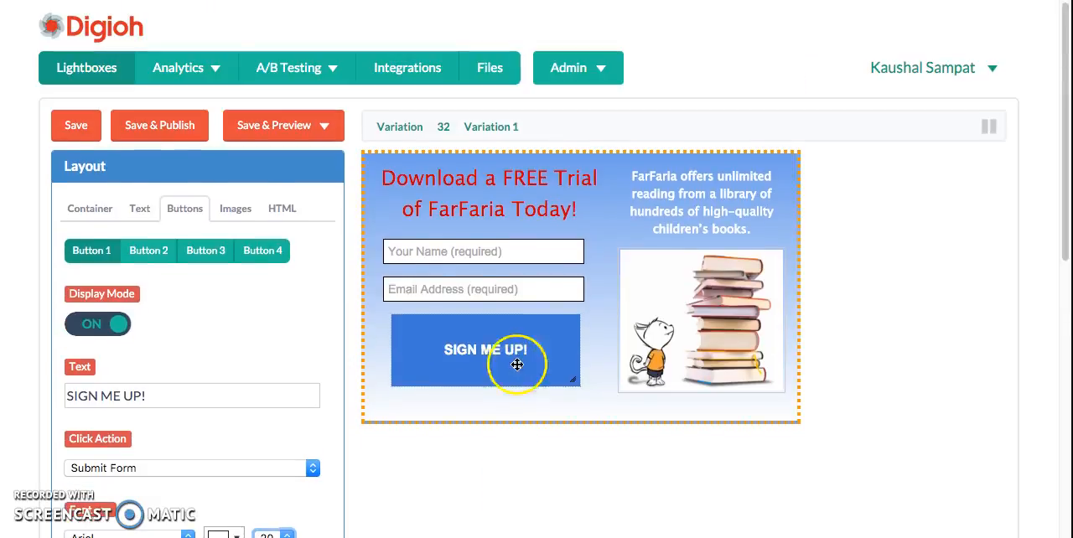
Save and publish the edited variation, and return to the lightbox list
{"action": "left_click", "coordinate": [164, 125]}
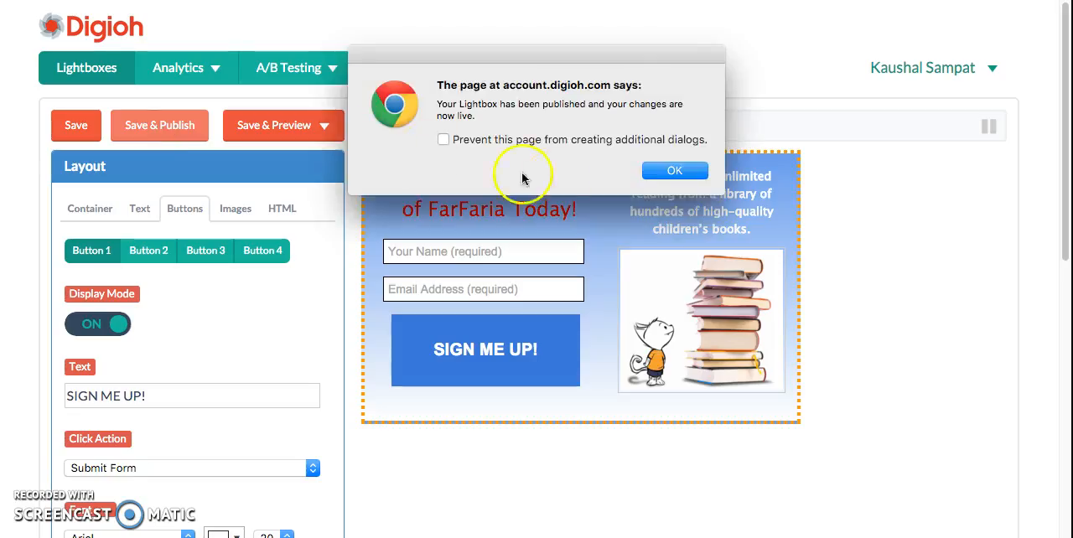
{"action": "left_click", "coordinate": [677, 169]}
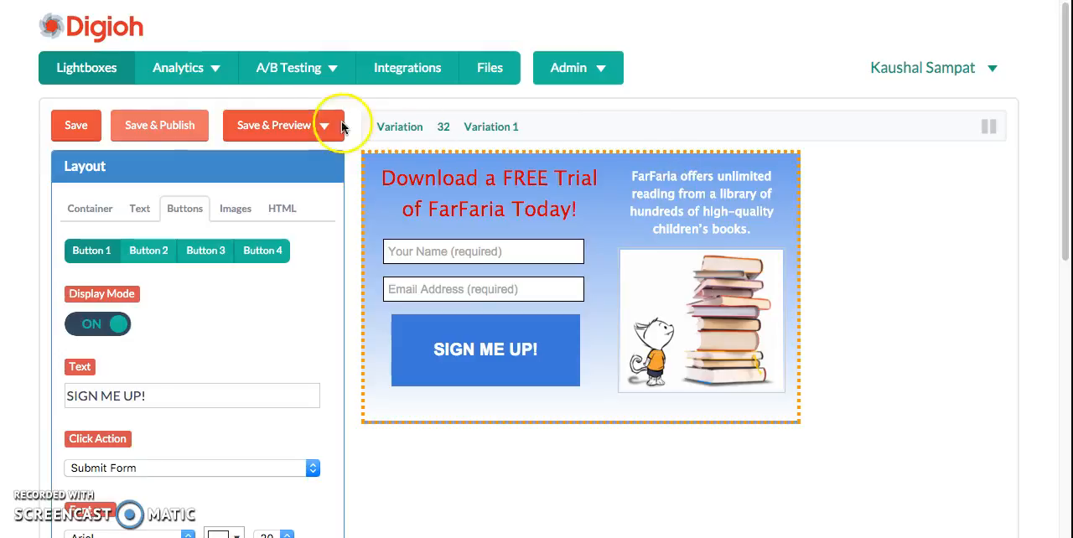
{"action": "left_click", "coordinate": [105, 78]}
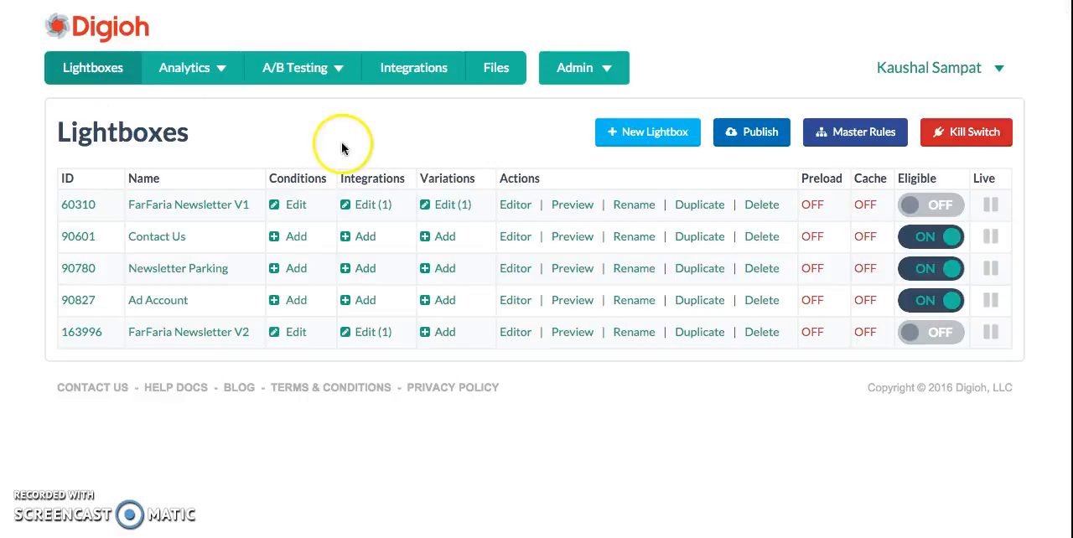
Preview Variation 1 of FarFaria Newsletter V1 and close the preview window
{"action": "left_click", "coordinate": [455, 208]}
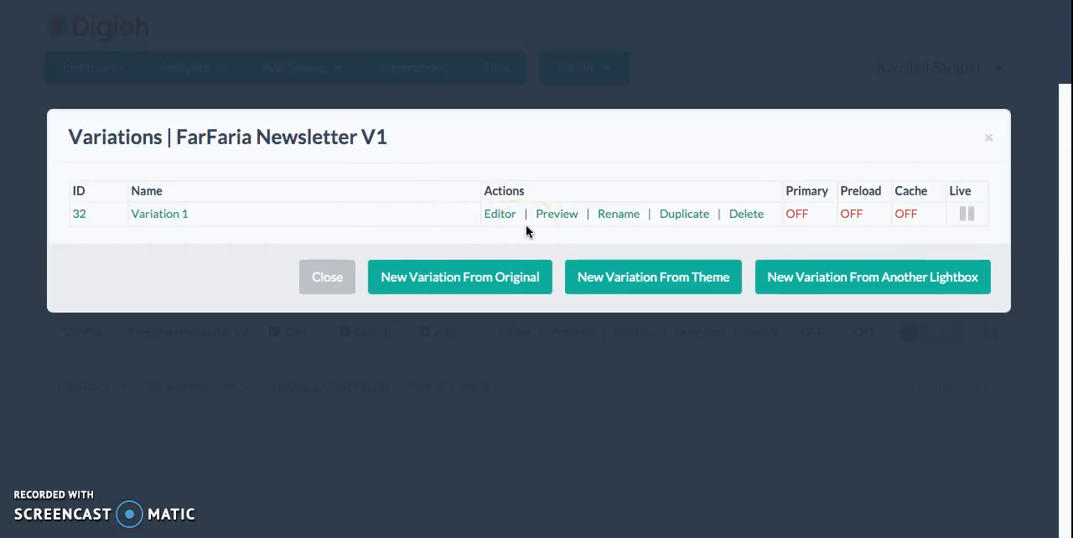
{"action": "left_click", "coordinate": [555, 214]}
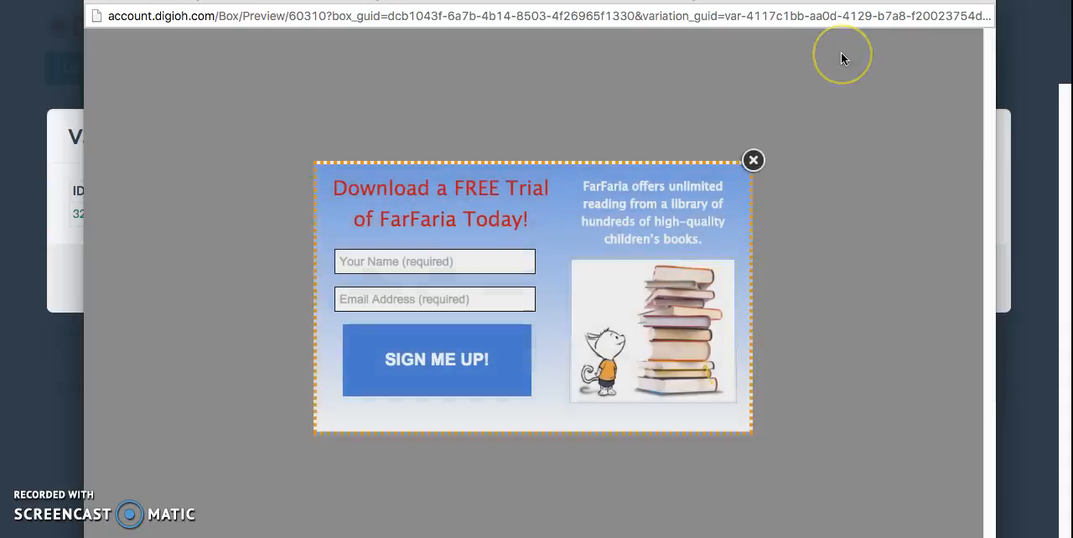
{"action": "left_click", "coordinate": [628, 10]}
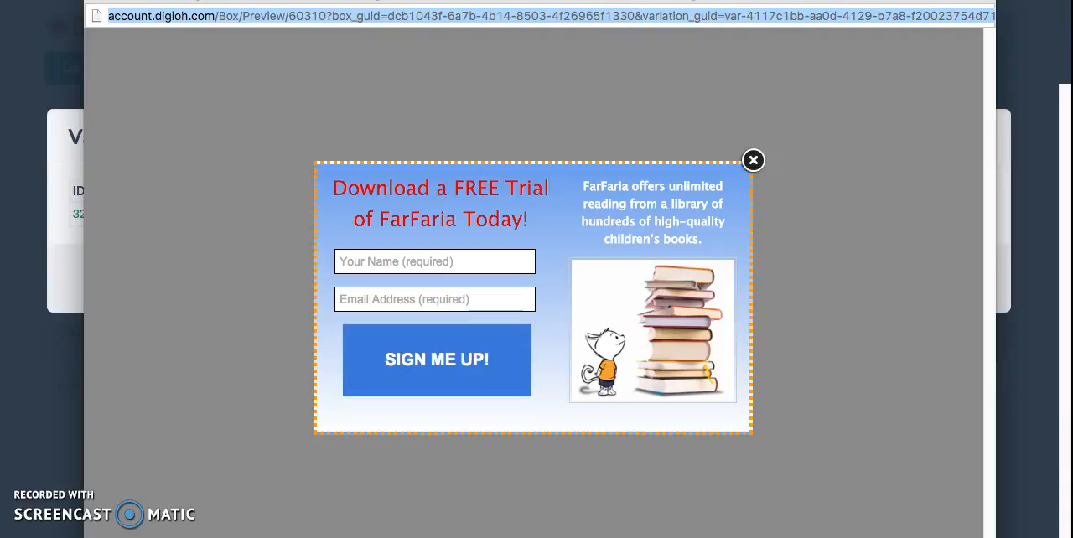
{"action": "left_click_drag", "start_coordinate": [521, 1], "coordinate": [522, 53]}
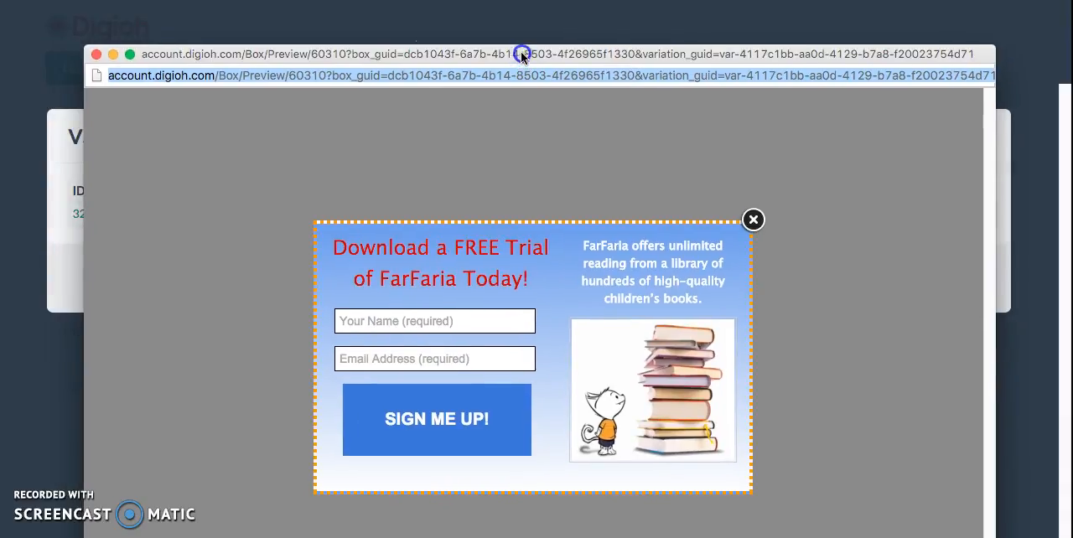
{"action": "left_click", "coordinate": [95, 54]}
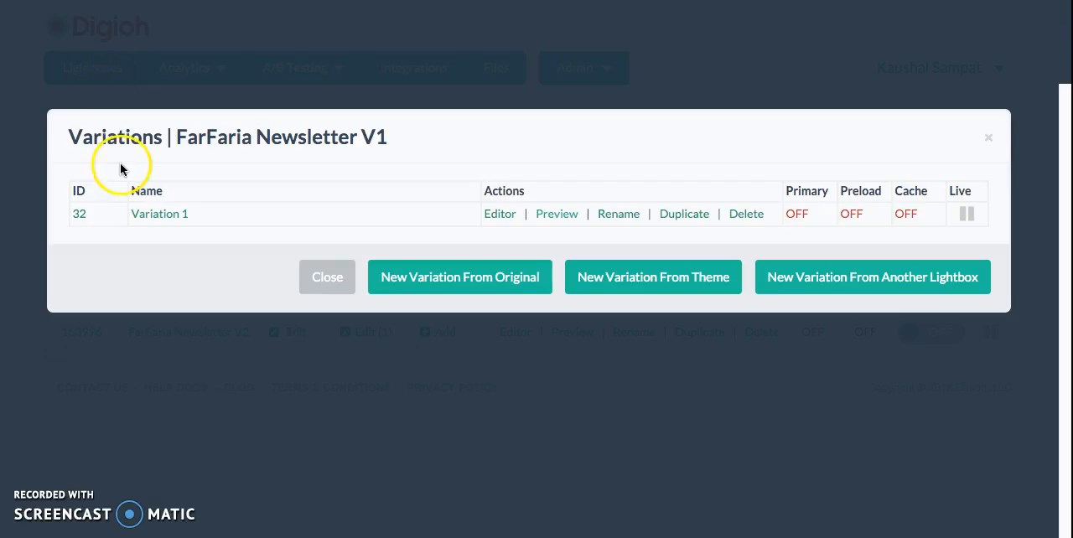
Rename Variation 1 of FarFaria Newsletter V1 to "Var 1 - SIGN ME UP - FREE" and save the name
{"action": "left_click", "coordinate": [610, 217]}
{"action": "left_click", "coordinate": [343, 208]}
{"action": "type", "text": "IGN ME UP"}
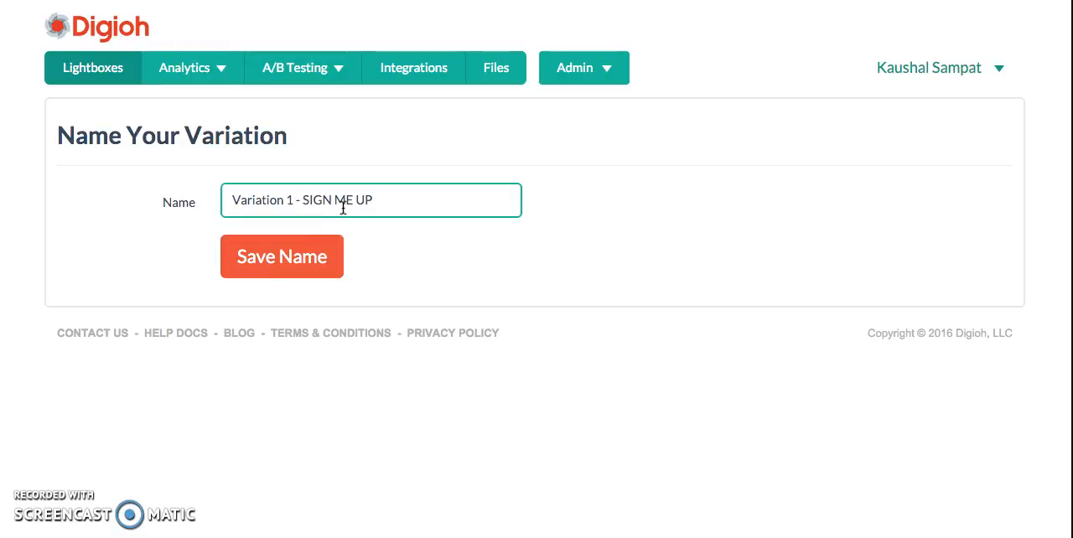
{"action": "type", "text": " - FREE"}
{"action": "left_click", "coordinate": [285, 200]}
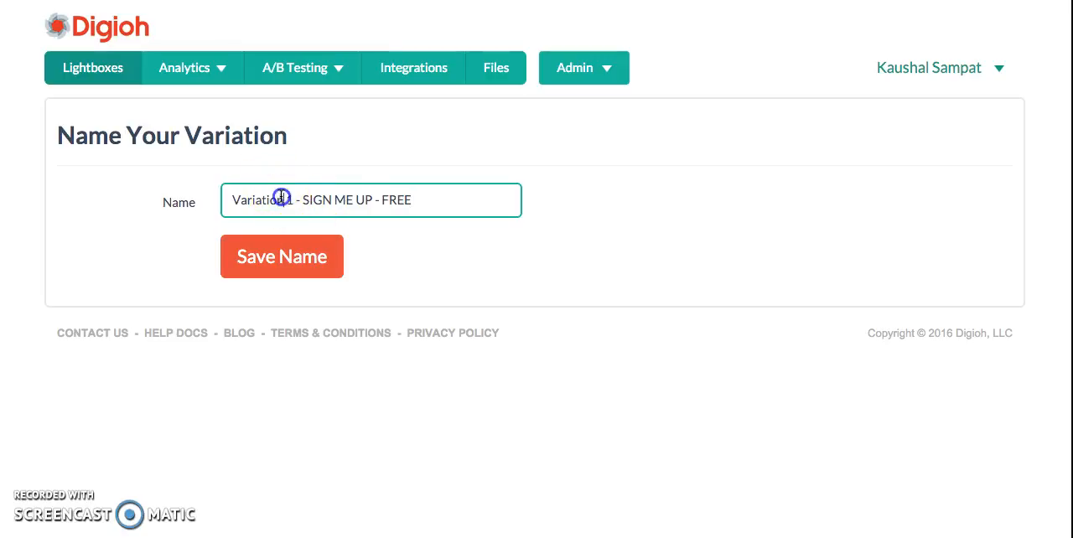
{"action": "key", "text": "BackSpace"}
{"action": "key", "text": "BackSpace"}
{"action": "key", "text": "BackSpace"}
{"action": "key", "text": "BackSpace"}
{"action": "key", "text": "BackSpace"}
{"action": "key", "text": "BackSpace"}
{"action": "key", "text": "BackSpace"}
{"action": "left_click", "coordinate": [298, 258]}
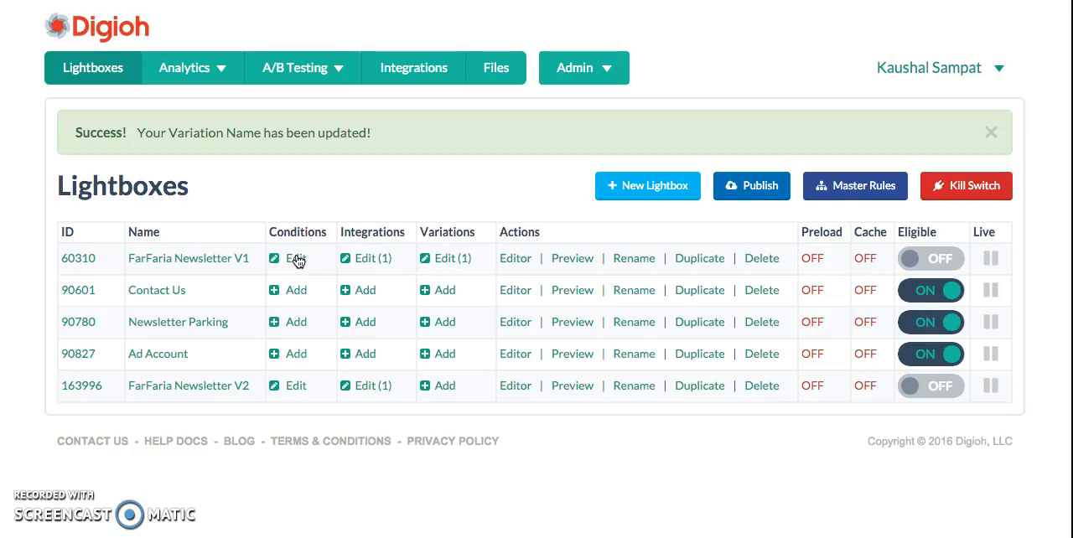
Review the variation list of FarFaria Newsletter V1, including its actions and primary setting, and close it
{"action": "left_click", "coordinate": [452, 262]}
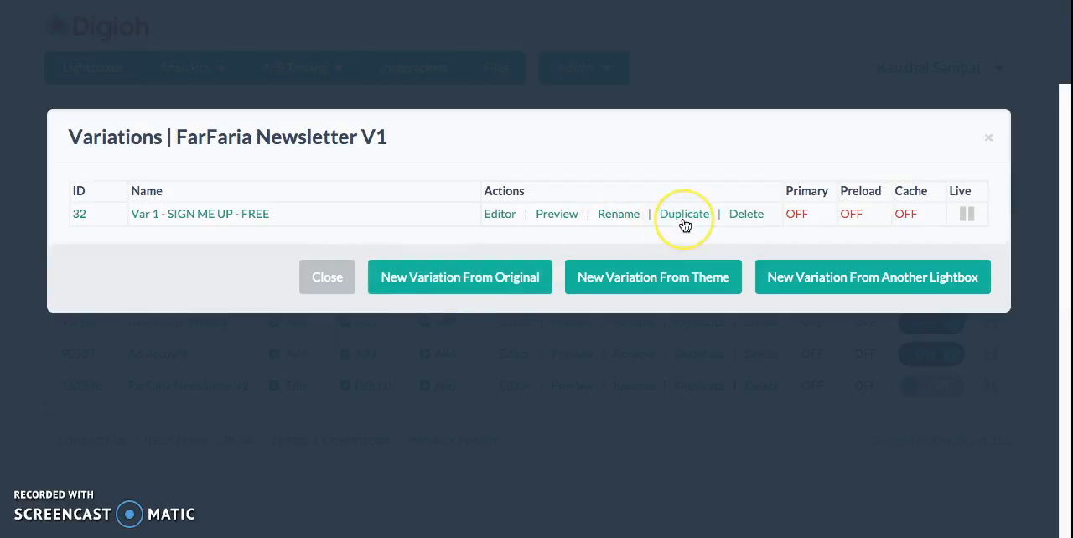
{"action": "left_click", "coordinate": [753, 219]}
{"action": "left_click", "coordinate": [793, 209]}
{"action": "left_click", "coordinate": [989, 140]}
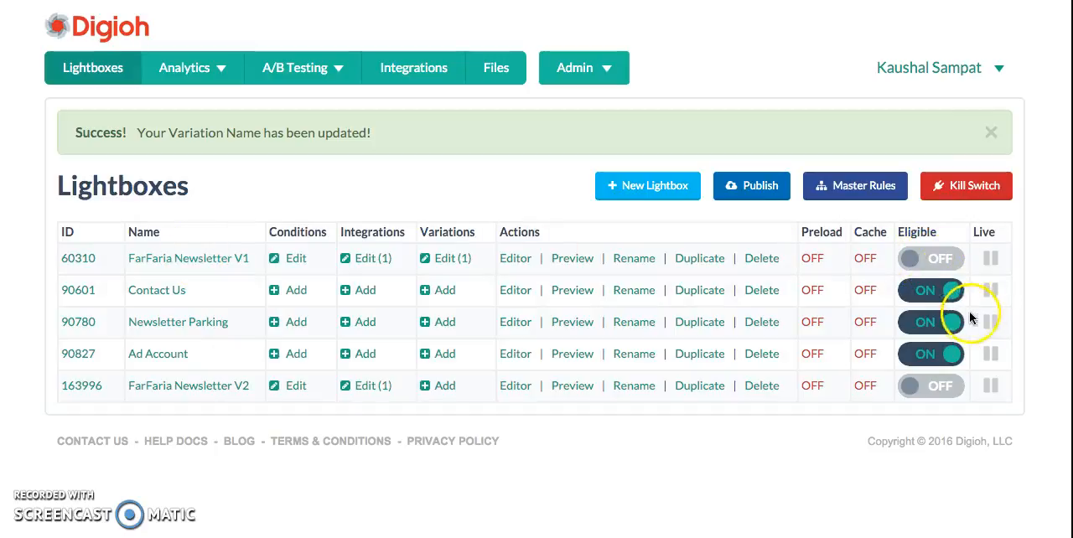
Turn eligibility off for the Contact Us, Newsletter Parking and Ad Account lightboxes, and on for FarFaria Newsletter V1
{"action": "left_click", "coordinate": [945, 292]}
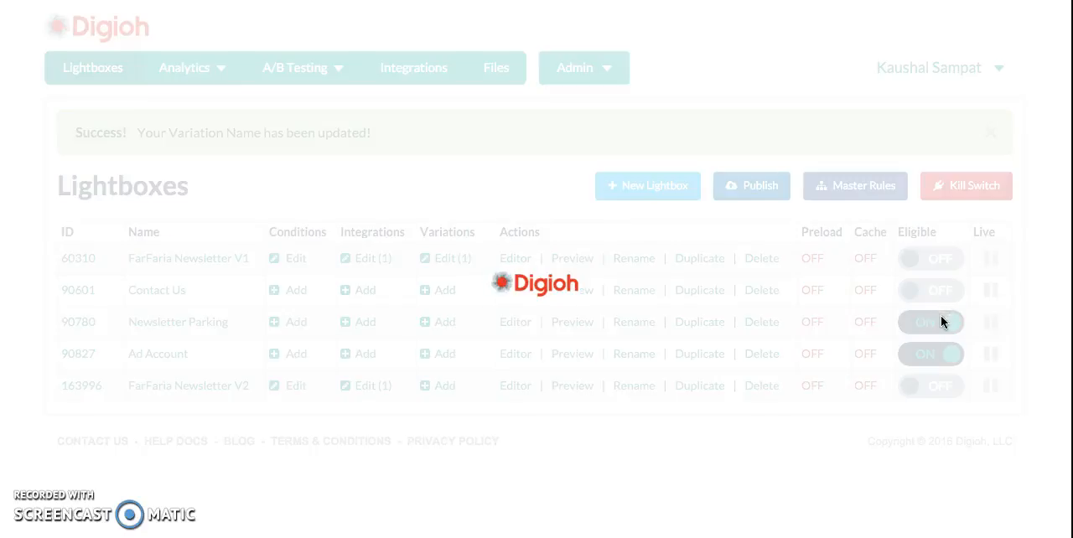
{"action": "left_click", "coordinate": [941, 318]}
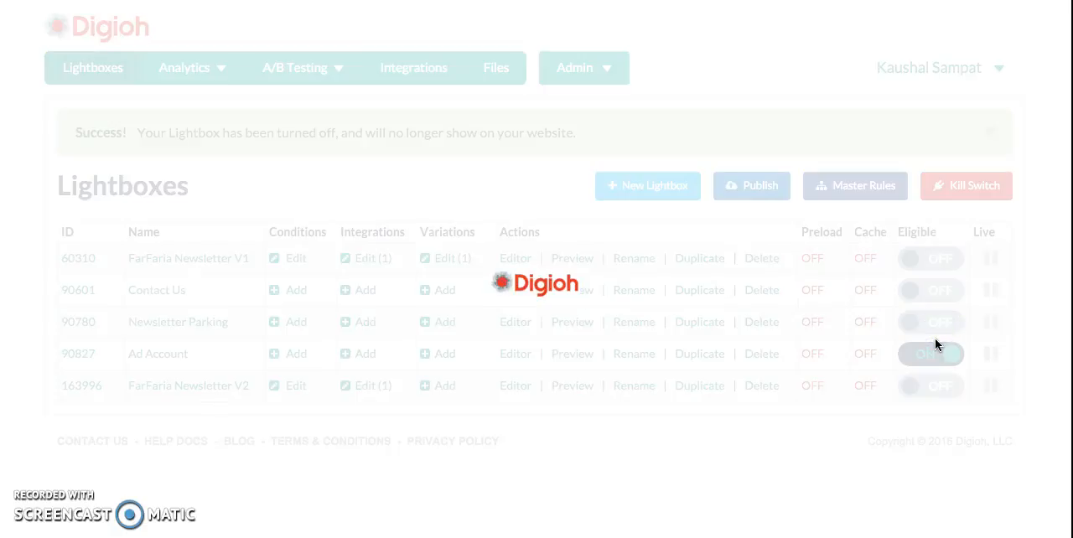
{"action": "left_click", "coordinate": [935, 351]}
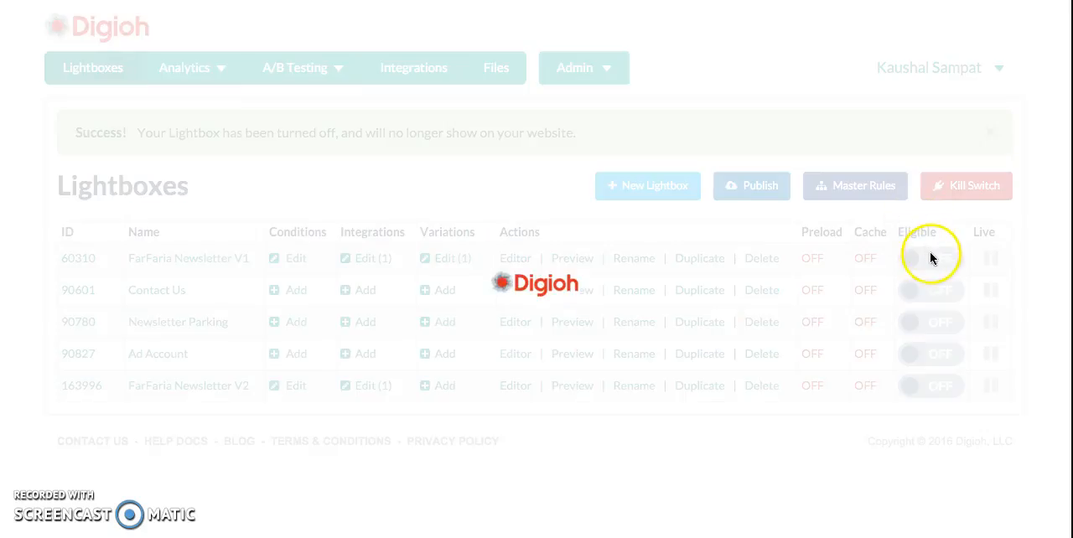
{"action": "left_click", "coordinate": [932, 260]}
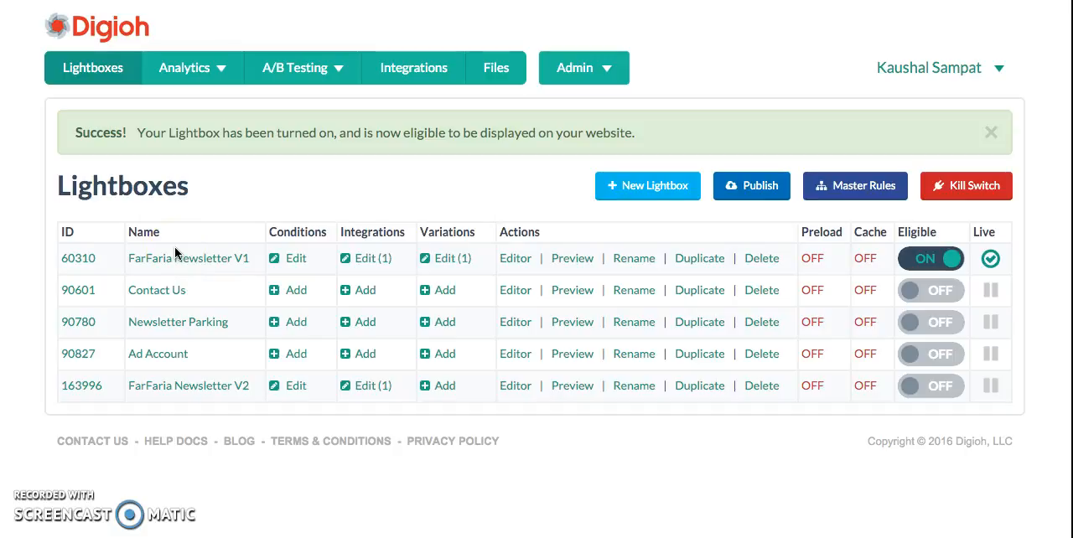
Make Var 1 - SIGN ME UP - FREE the primary variation of FarFaria Newsletter V1 and publish the lightboxes
{"action": "left_click", "coordinate": [462, 262]}
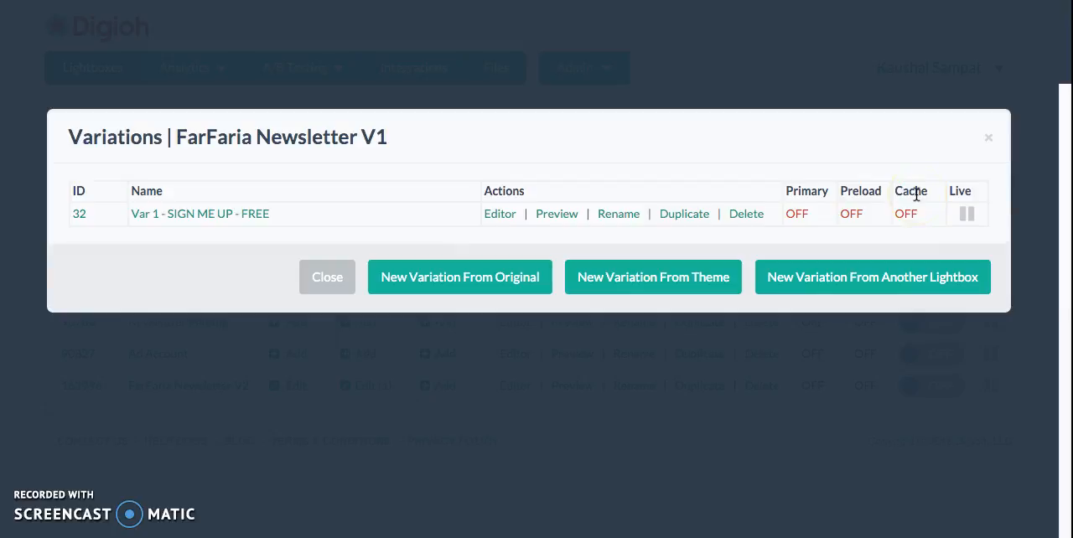
{"action": "left_click", "coordinate": [801, 214]}
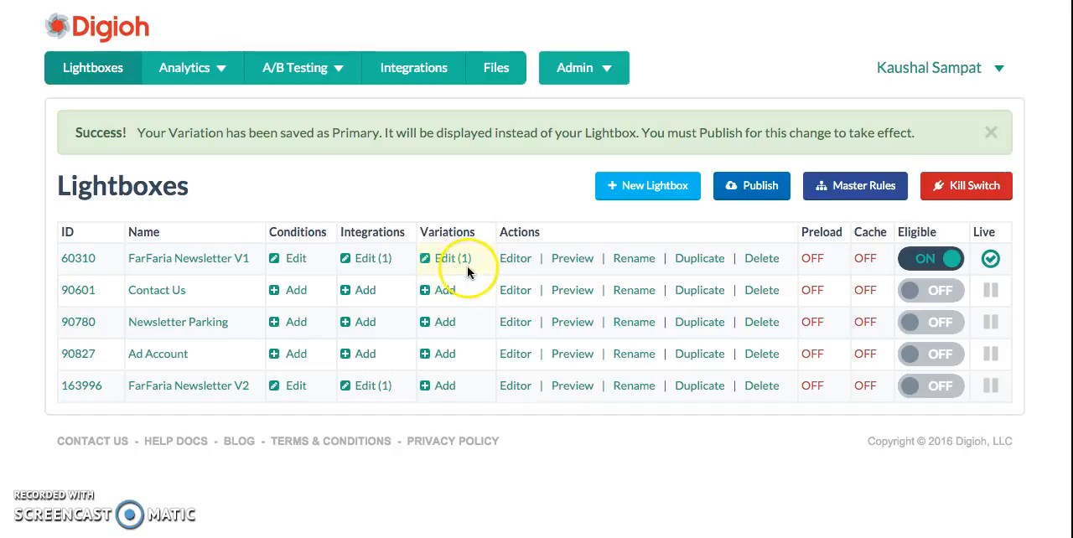
{"action": "left_click", "coordinate": [453, 261]}
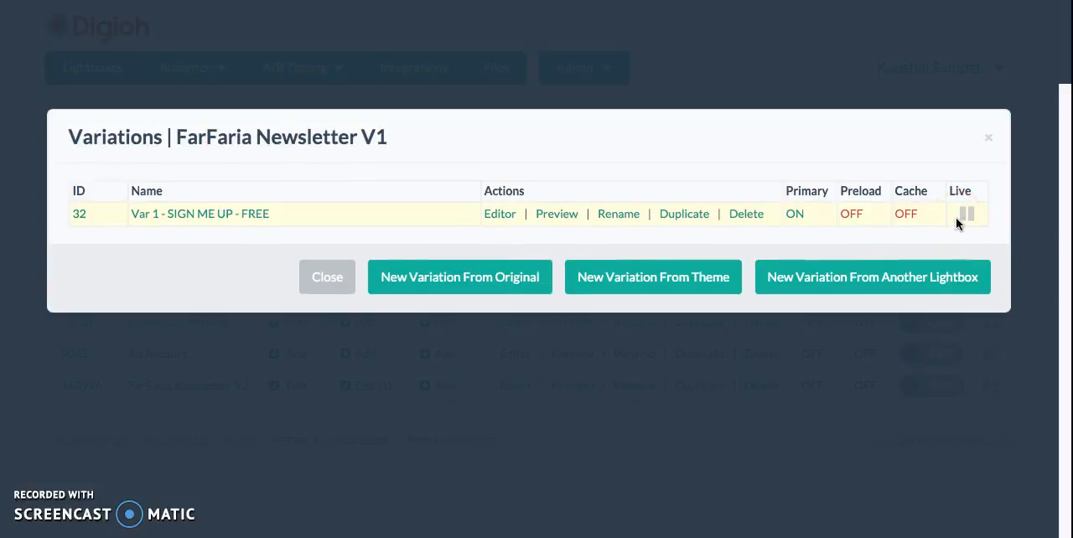
{"action": "left_click", "coordinate": [966, 214]}
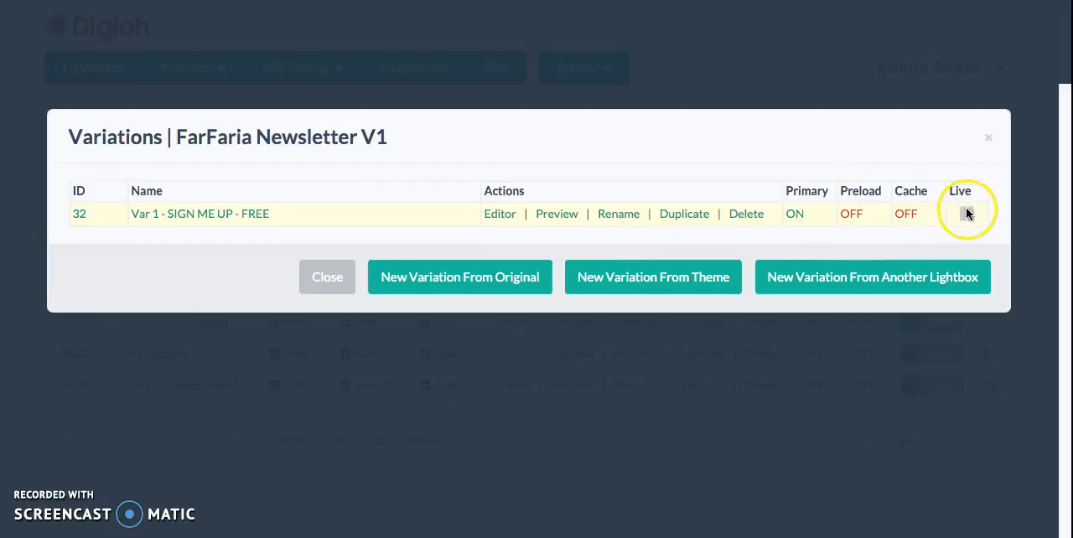
{"action": "left_click", "coordinate": [342, 280]}
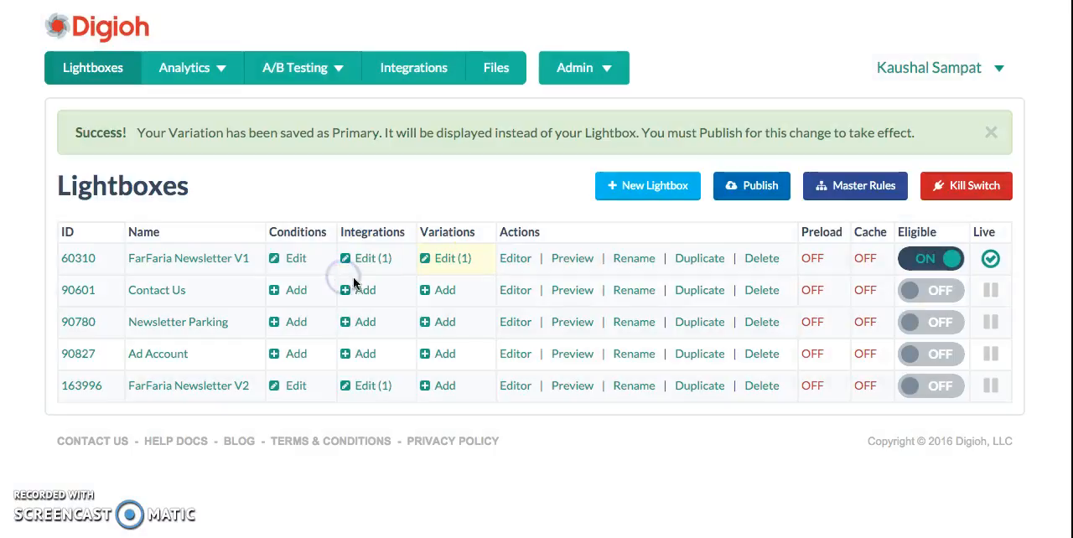
{"action": "left_click", "coordinate": [757, 185]}
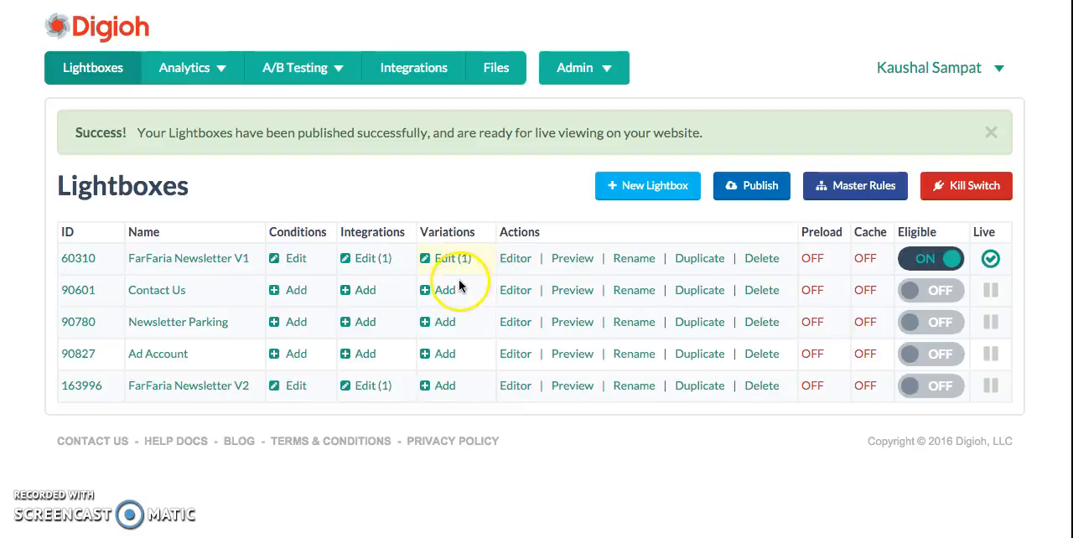
Create a new variation of FarFaria Newsletter V1 from the green "Sign Up for Our Newsletter" theme with the white envelope
{"action": "left_click", "coordinate": [454, 261]}
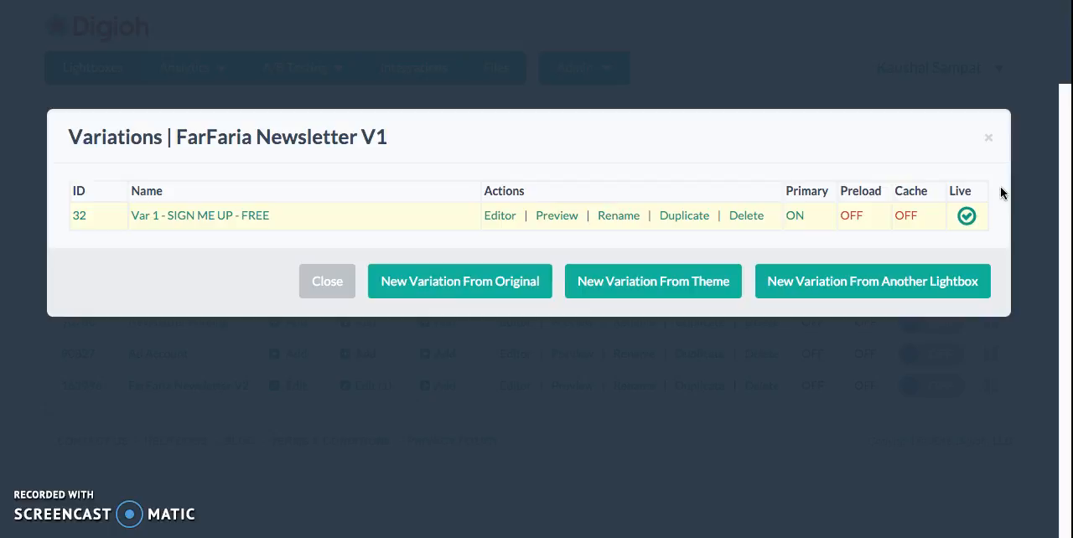
{"action": "left_click", "coordinate": [642, 284]}
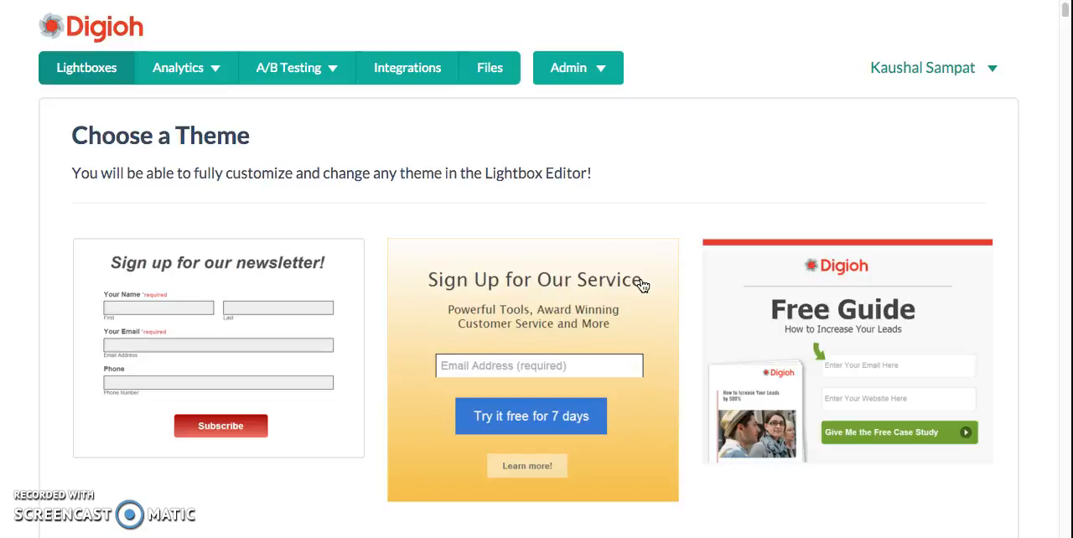
{"action": "scroll", "coordinate": [642, 289], "scroll_direction": "down", "scroll_amount": 10}
{"action": "scroll", "coordinate": [641, 291], "scroll_direction": "down", "scroll_amount": 15}
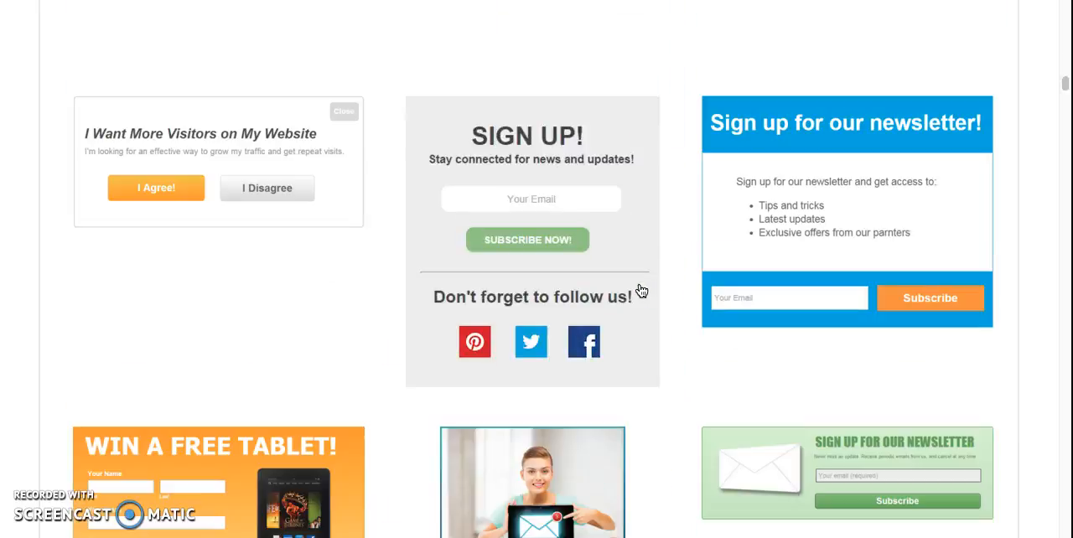
{"action": "scroll", "coordinate": [641, 291], "scroll_direction": "up", "scroll_amount": 10}
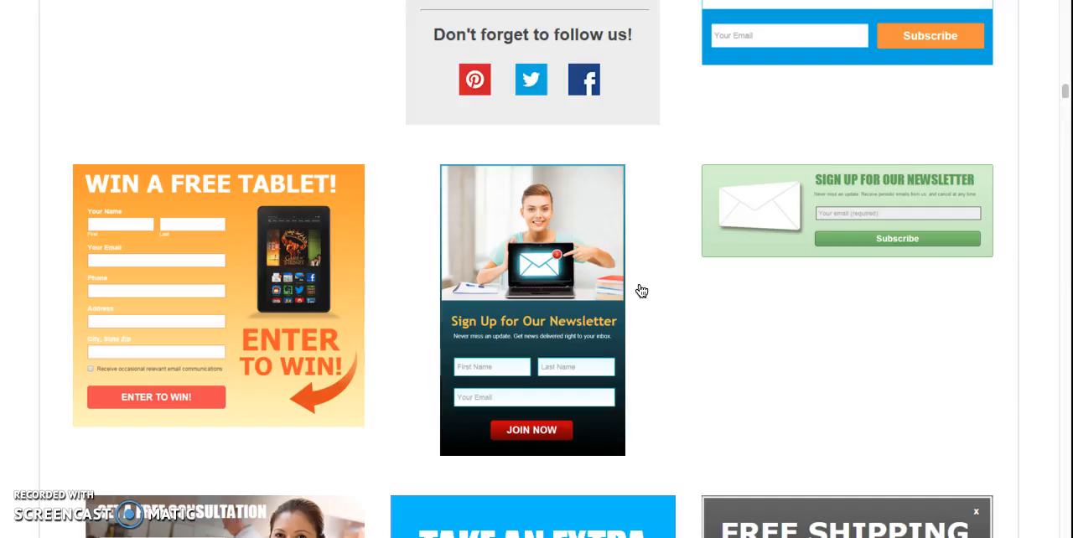
{"action": "left_click", "coordinate": [803, 231]}
{"action": "left_click", "coordinate": [702, 164]}
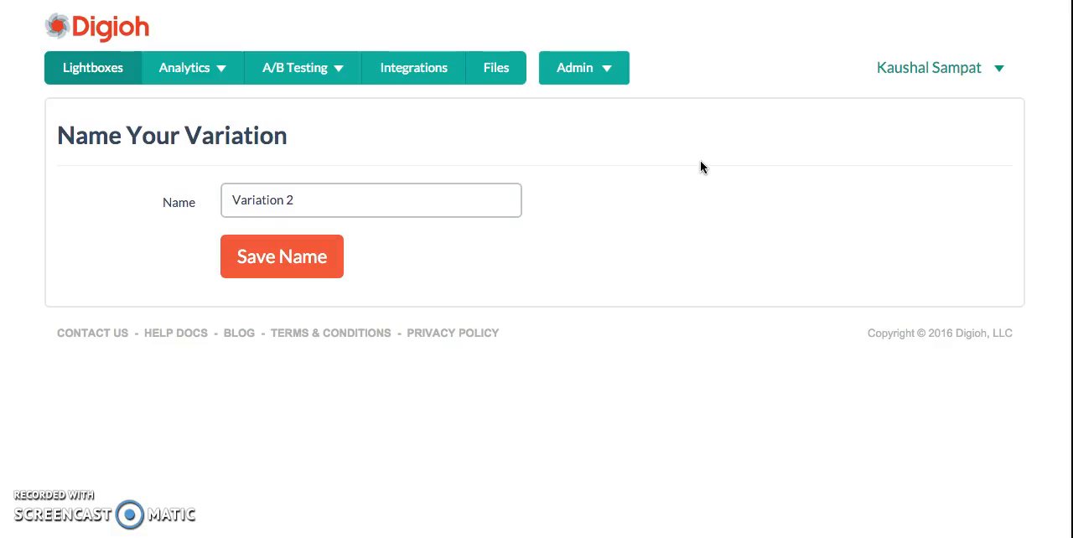
Name the new theme-based variation "Var 2 - Simple Newsletter Theme" and save the name
{"action": "triple_click", "coordinate": [345, 198]}
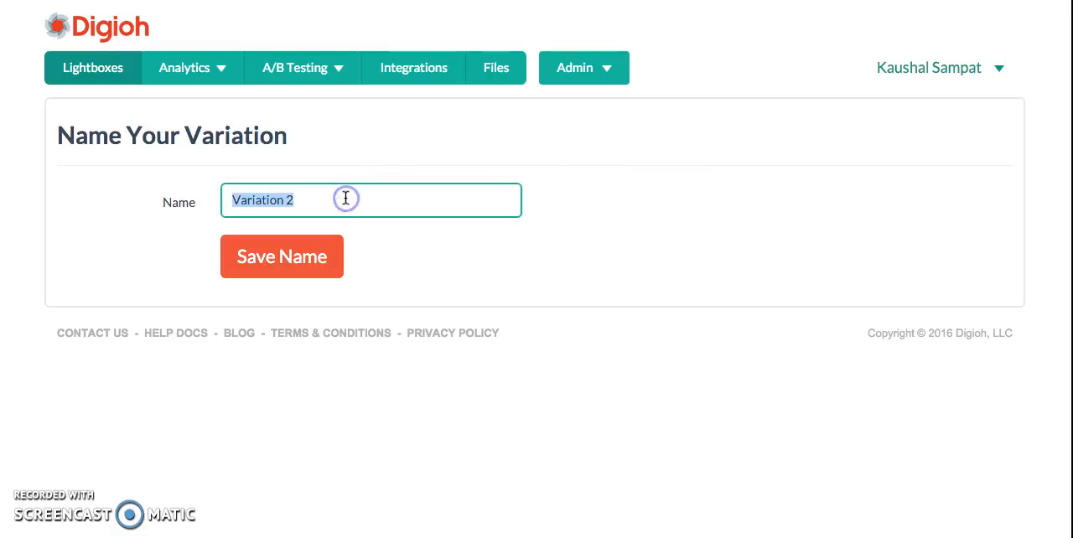
{"action": "type", "text": "Var"}
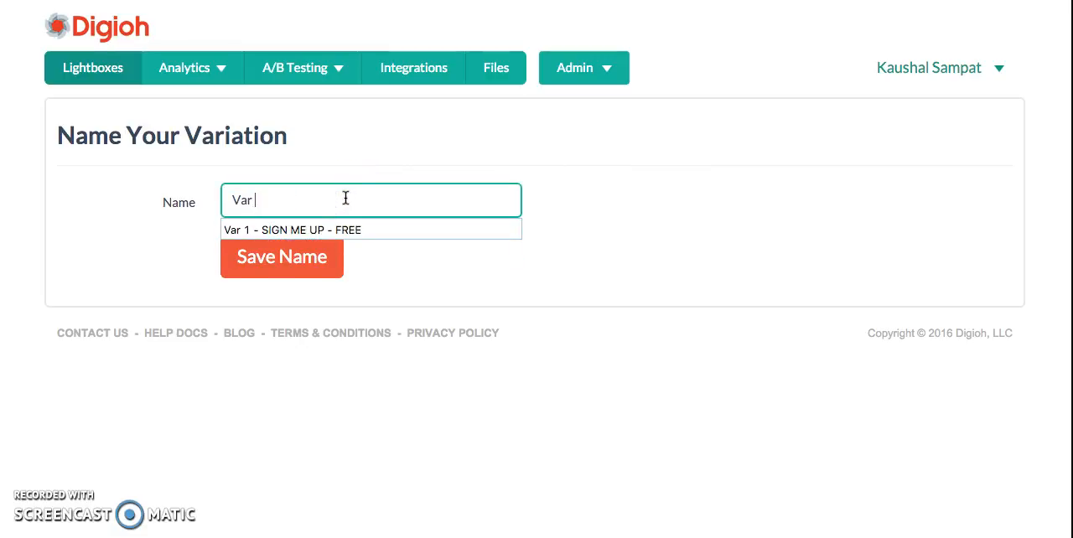
{"action": "type", "text": " 2 - Simple "}
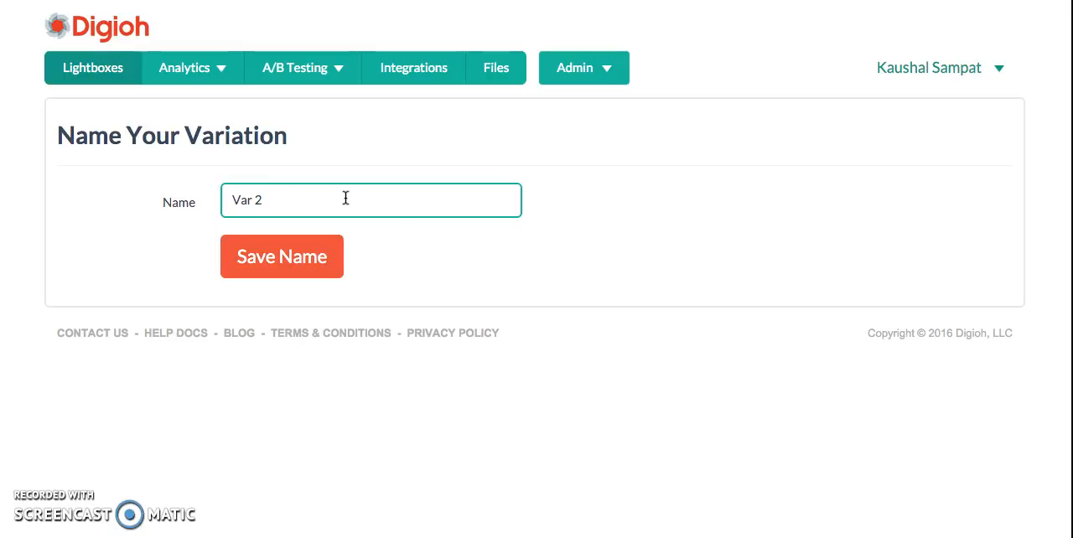
{"action": "type", "text": "New"}
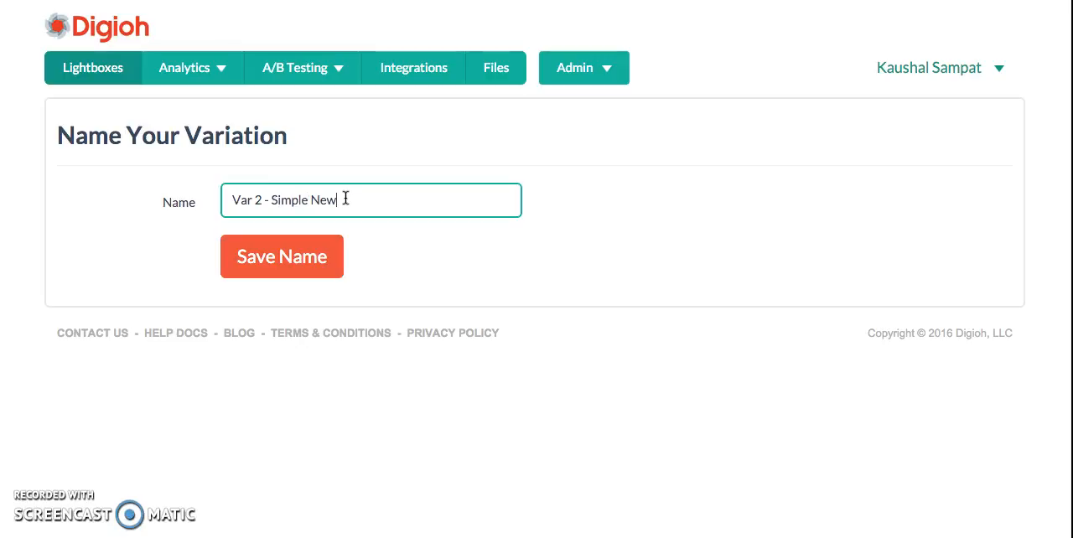
{"action": "type", "text": "sletter Theme"}
{"action": "left_click", "coordinate": [301, 254]}
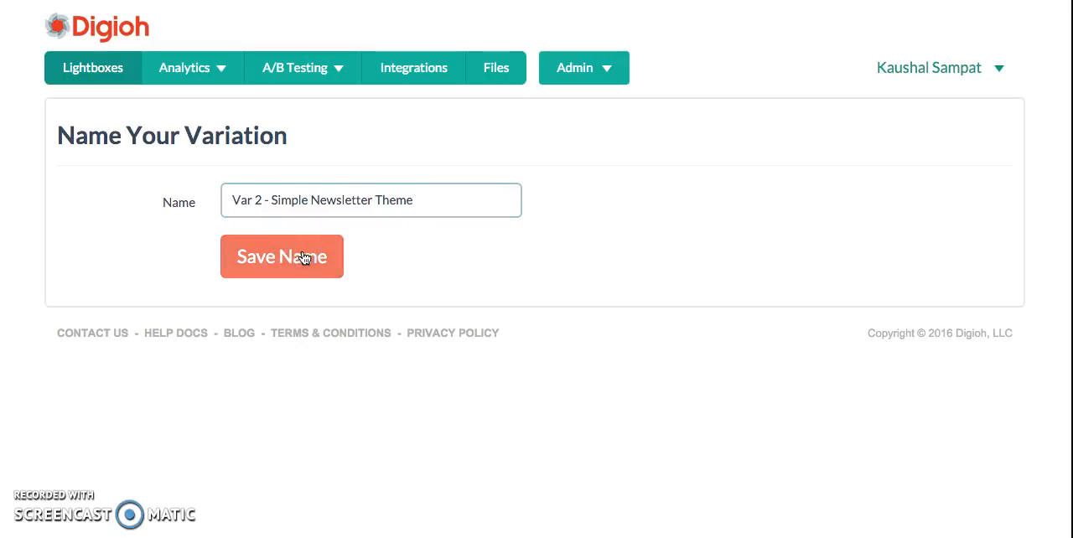
Review the primary and live status of both FarFaria Newsletter V1 variations and close the list
{"action": "left_click", "coordinate": [461, 261]}
{"action": "left_click", "coordinate": [462, 260]}
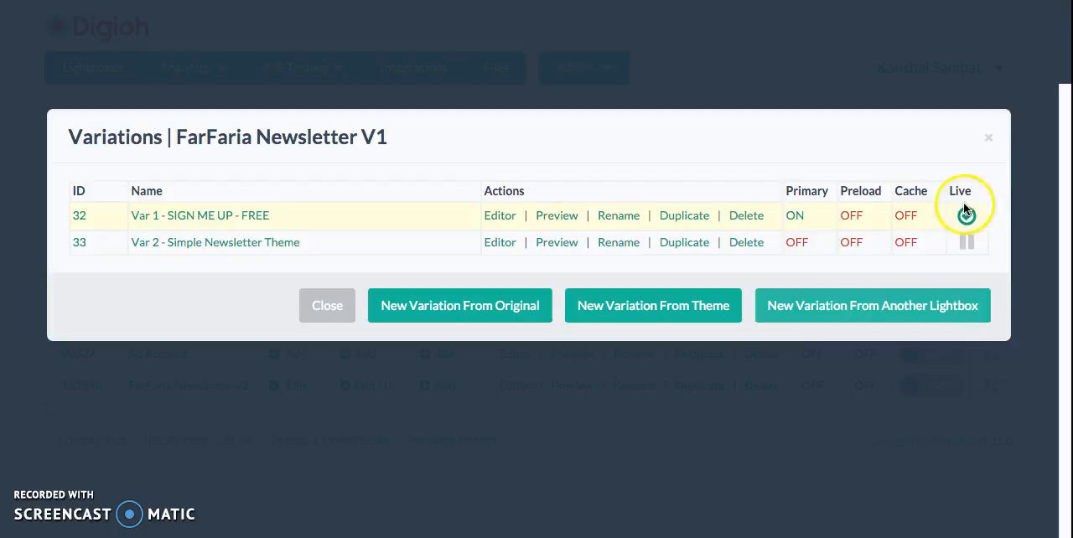
{"action": "left_click", "coordinate": [987, 139]}
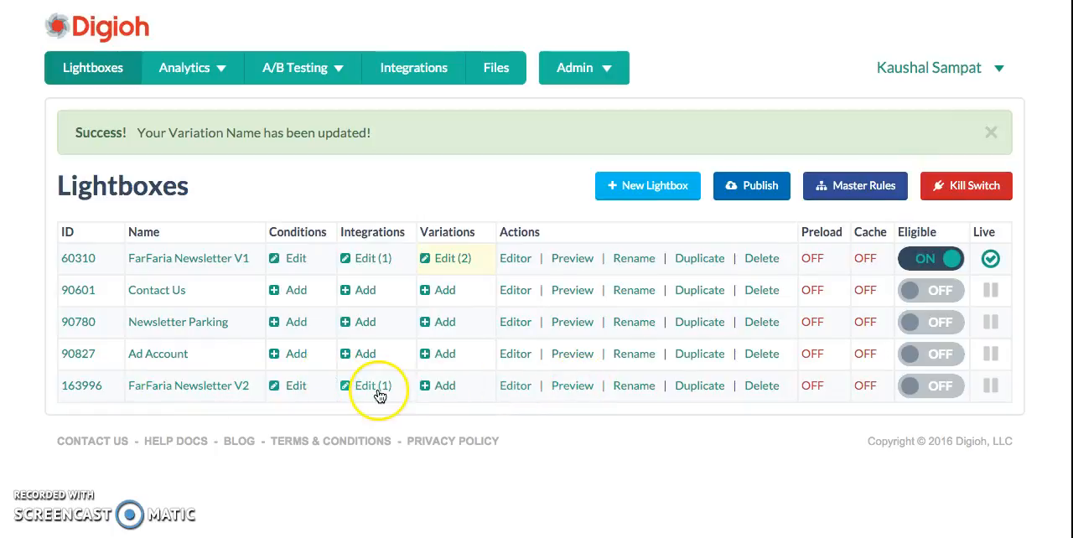
Preview the FarFaria Newsletter V2 lightbox and close the preview window
{"action": "left_click", "coordinate": [569, 387]}
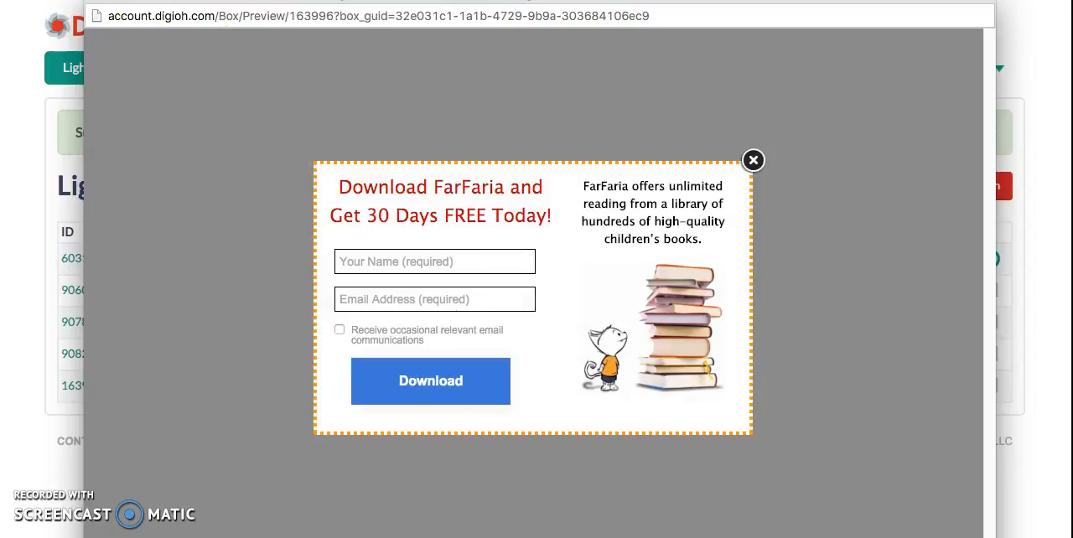
{"action": "left_click_drag", "start_coordinate": [400, 1], "coordinate": [381, 54]}
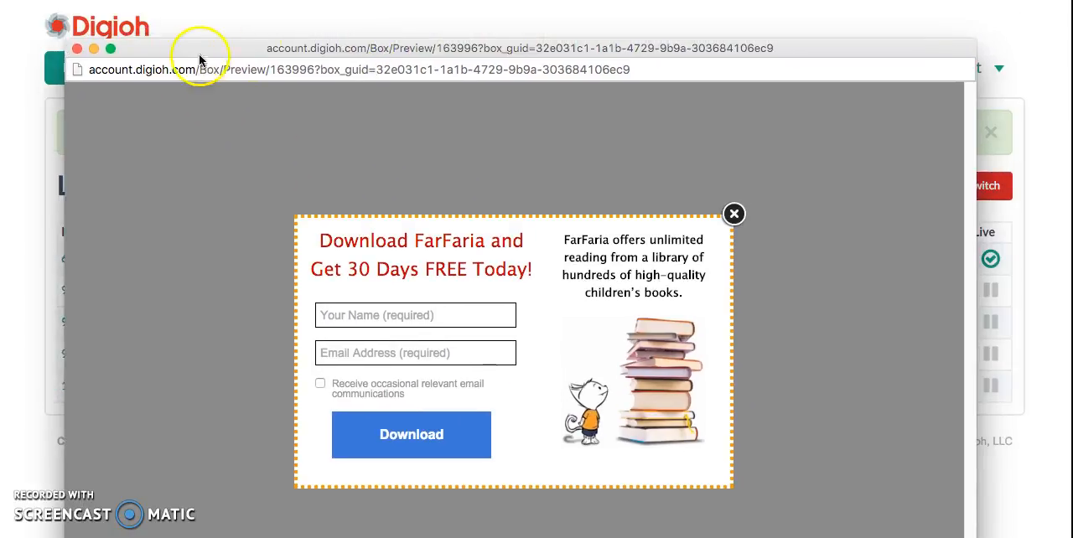
{"action": "left_click", "coordinate": [78, 49]}
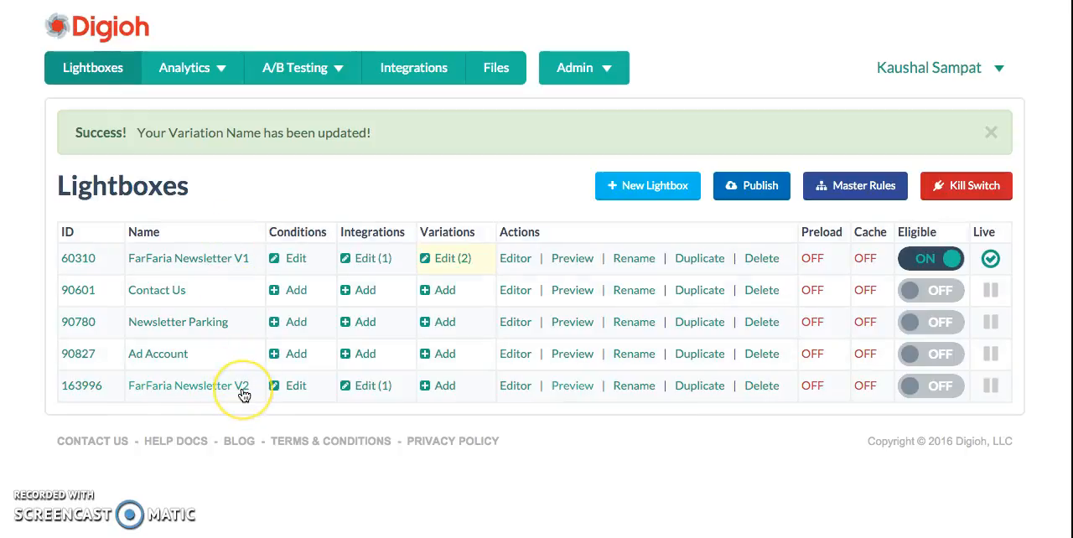
Create a new variation of FarFaria Newsletter V1 from the FarFaria Newsletter V2 lightbox, and delete the separate V2 lightbox
{"action": "left_click", "coordinate": [452, 259]}
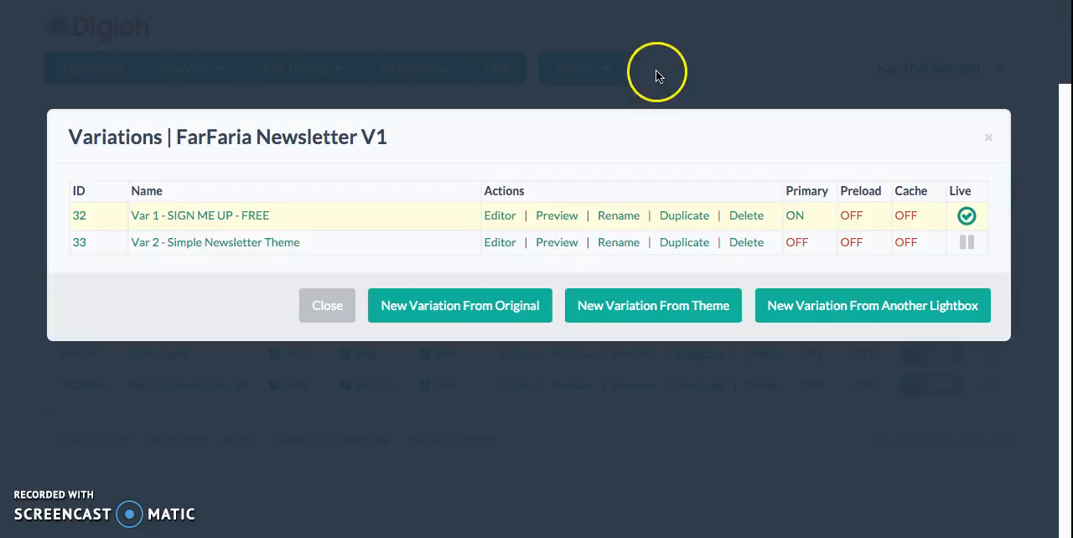
{"action": "left_click", "coordinate": [780, 298]}
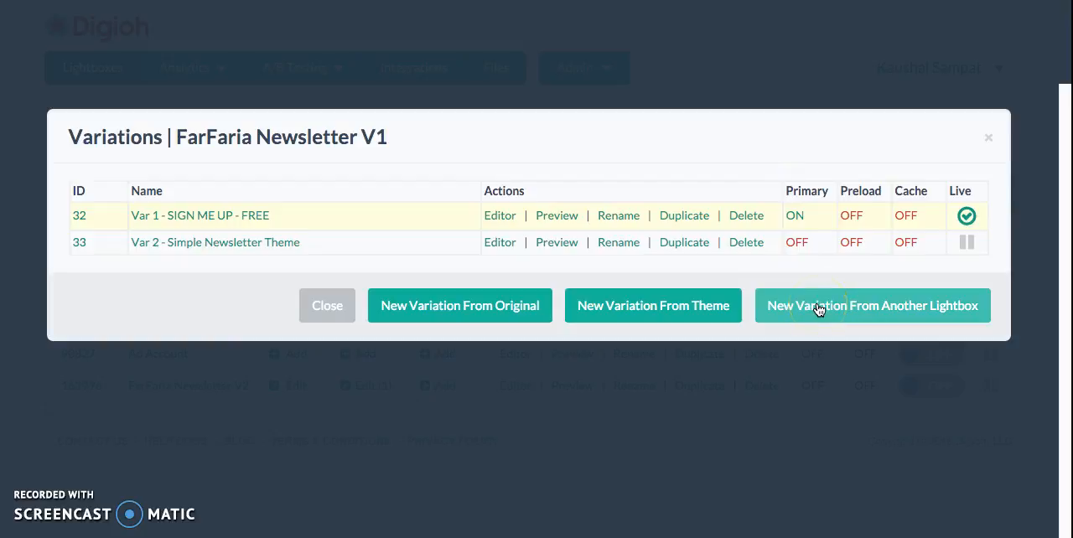
{"action": "left_click", "coordinate": [818, 309]}
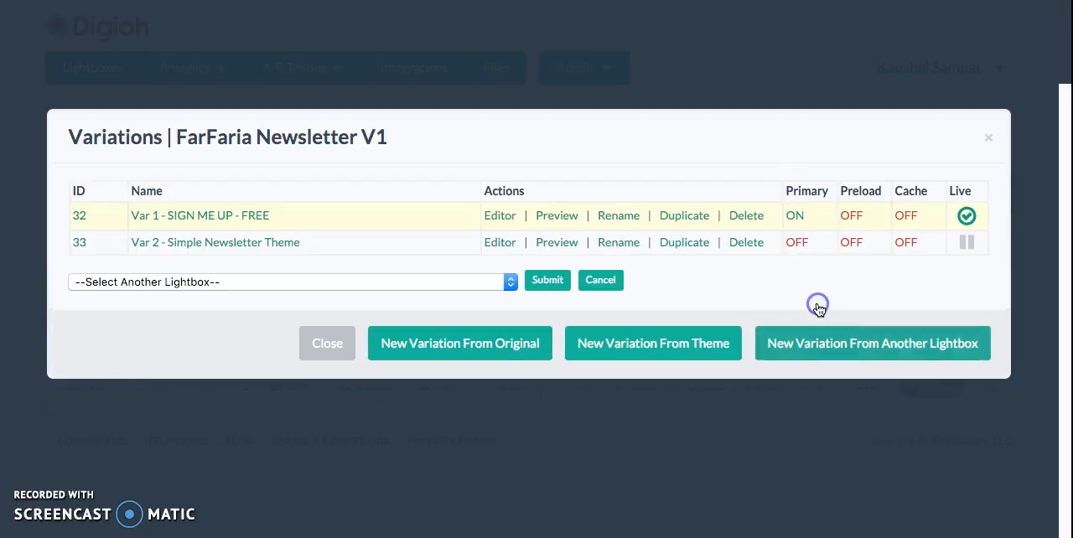
{"action": "left_click", "coordinate": [475, 273]}
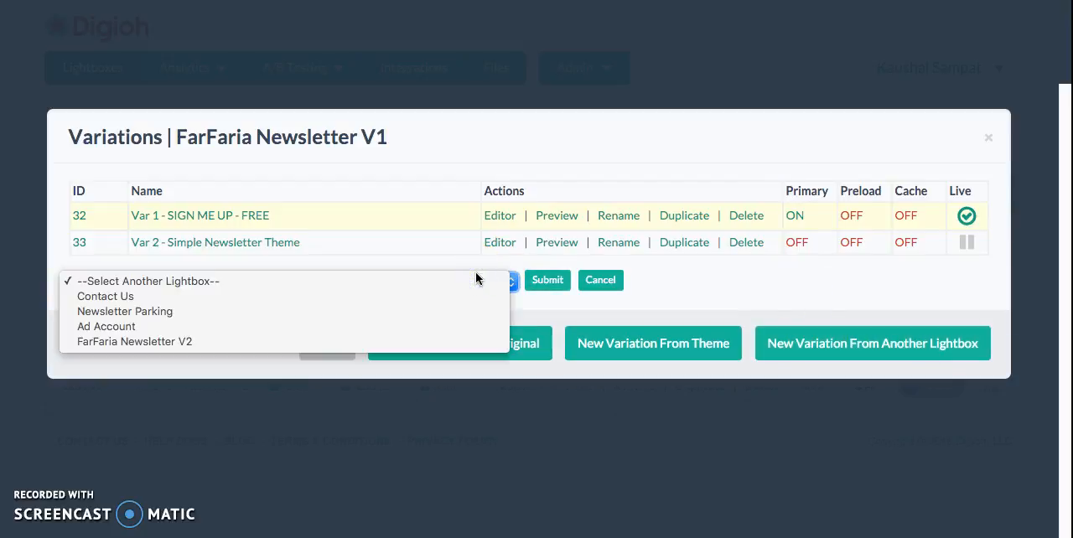
{"action": "left_click", "coordinate": [281, 342]}
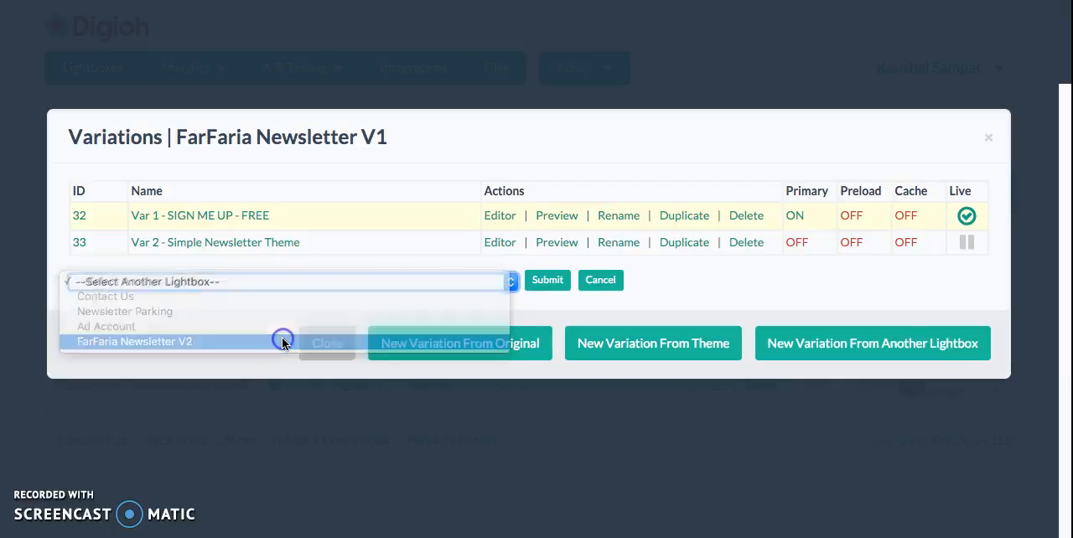
{"action": "left_click", "coordinate": [546, 284]}
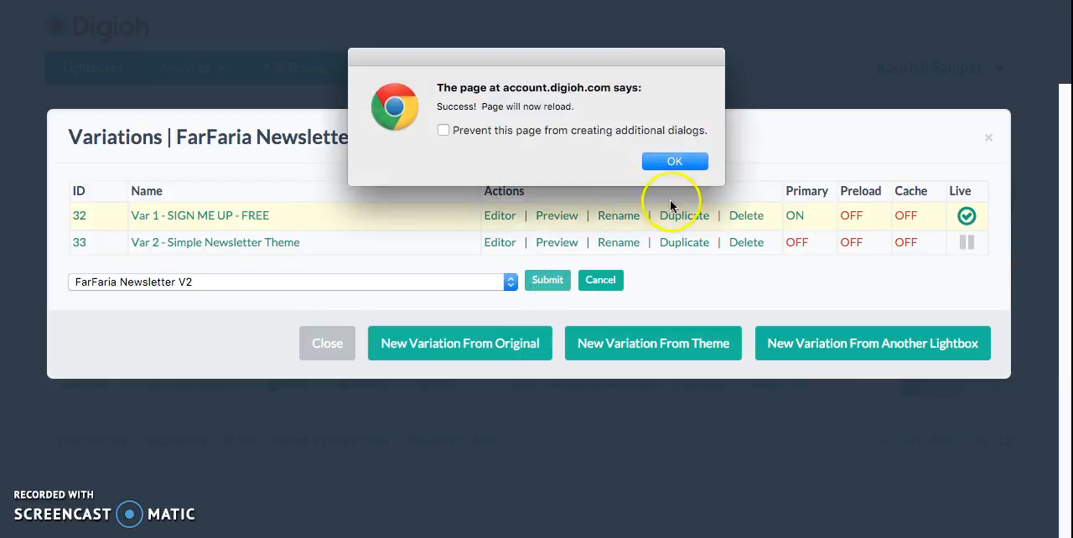
{"action": "left_click", "coordinate": [673, 164]}
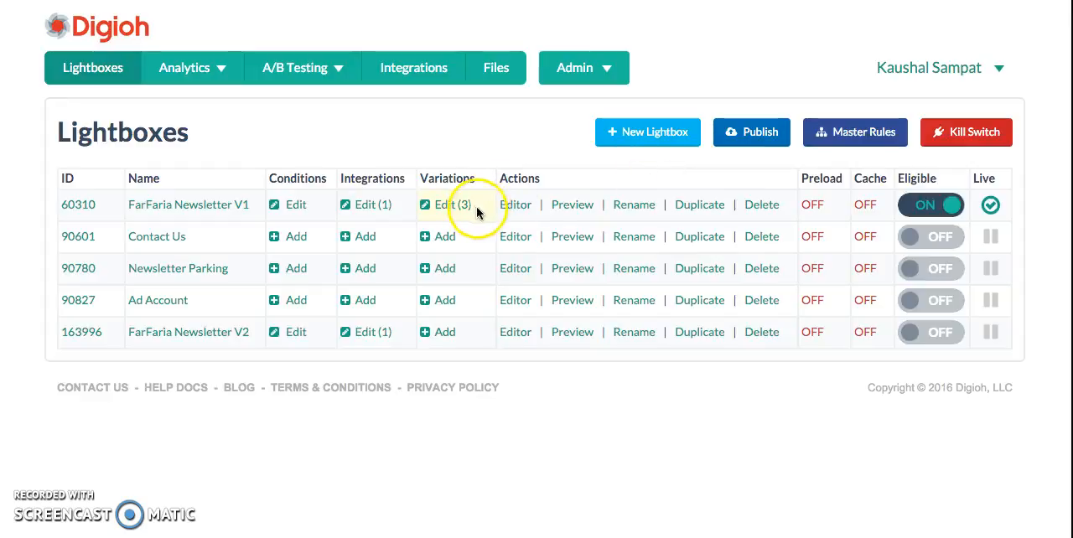
{"action": "left_click", "coordinate": [758, 333]}
{"action": "left_click", "coordinate": [675, 171]}
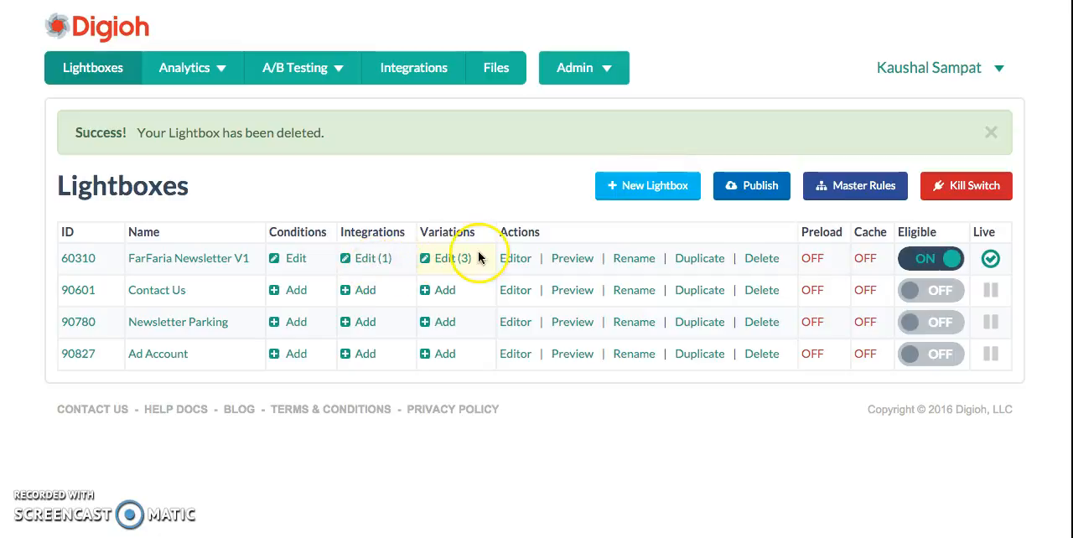
Rename the newest FarFaria Newsletter V1 variation "Var 3 - White Background - Cat Image - FREE" and save the name
{"action": "left_click", "coordinate": [452, 252]}
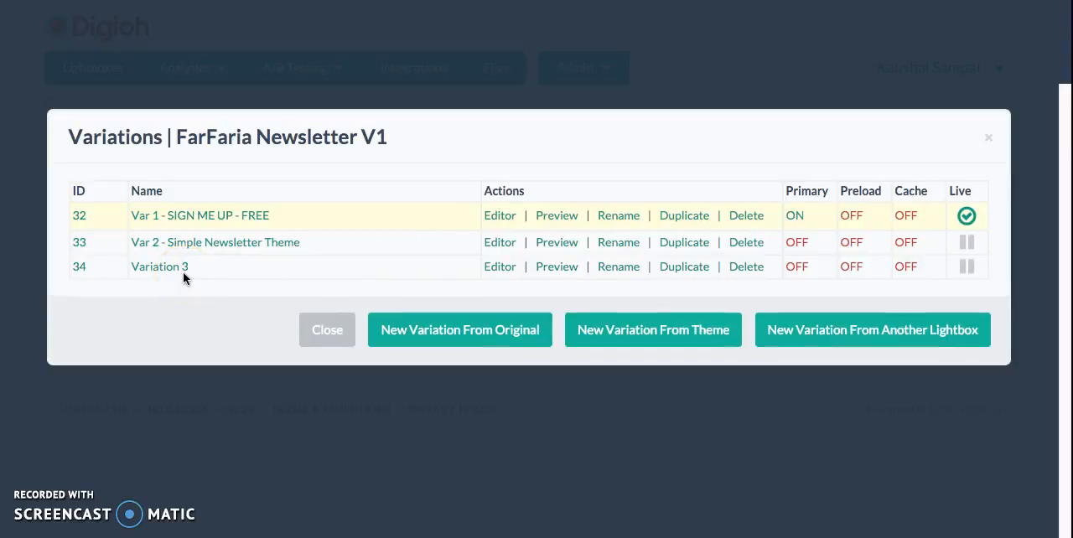
{"action": "left_click", "coordinate": [630, 267]}
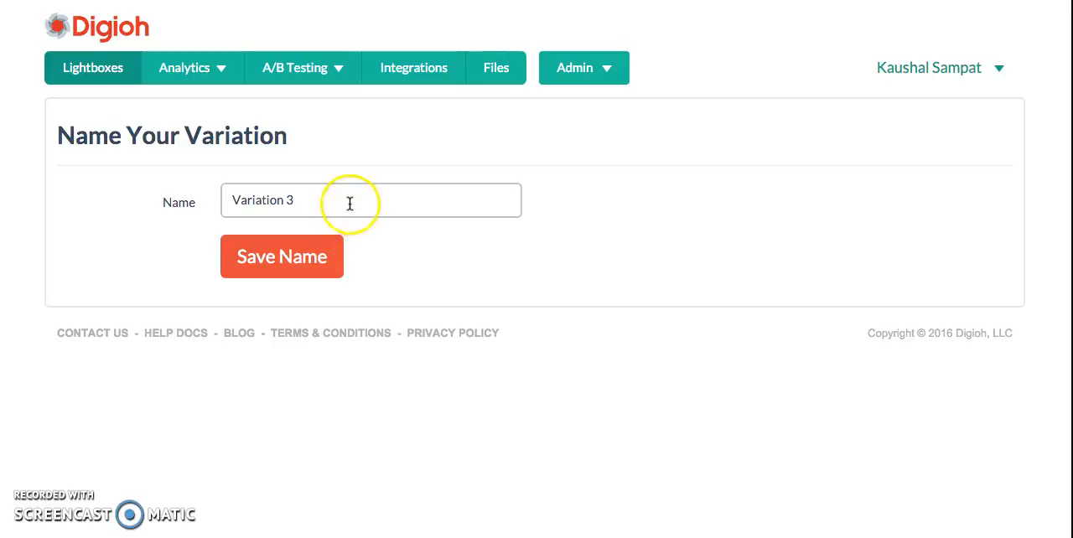
{"action": "left_click", "coordinate": [349, 202]}
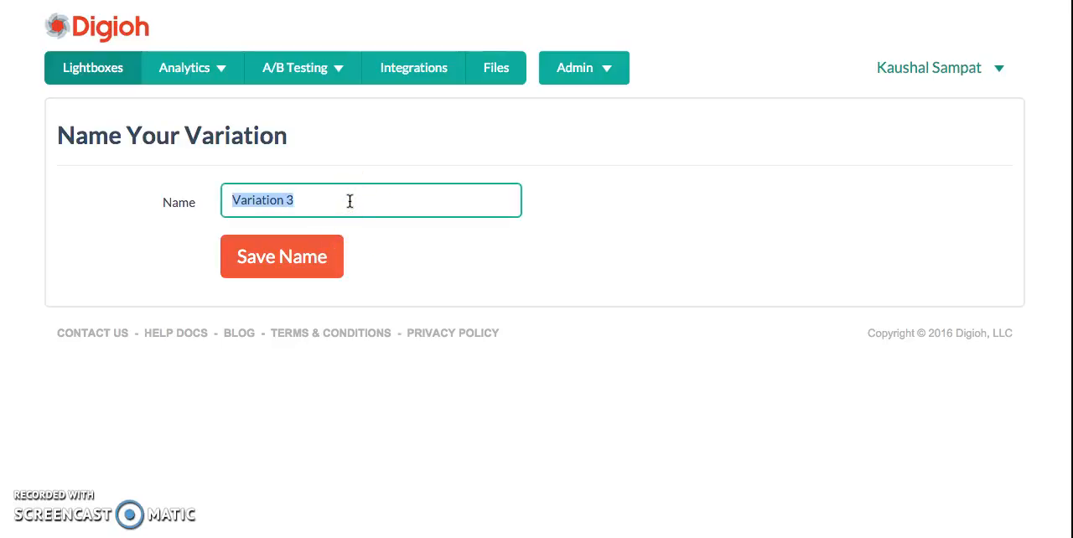
{"action": "type", "text": "Var "}
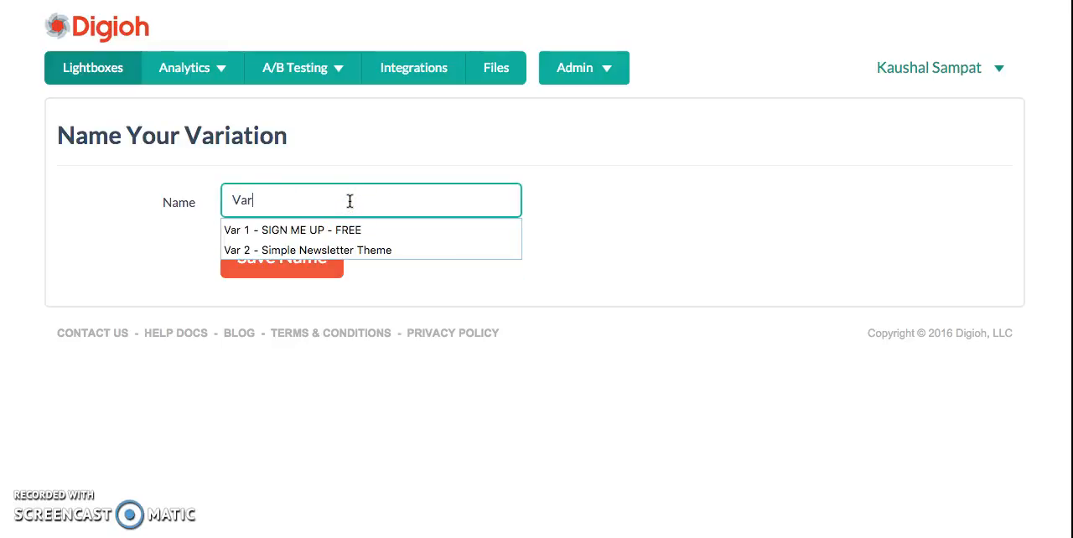
{"action": "type", "text": "3 - Wh"}
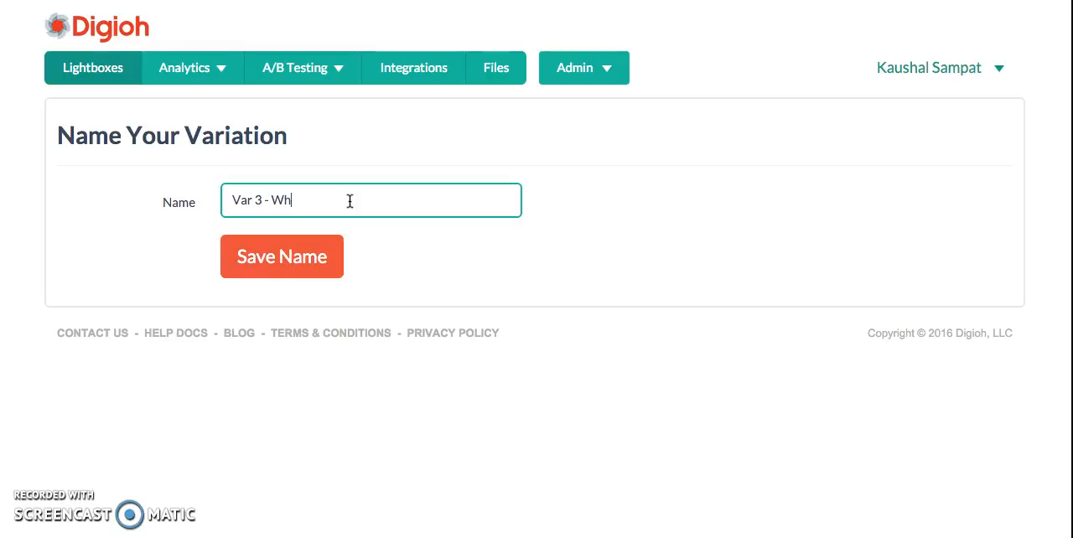
{"action": "type", "text": "ite Background - Cat Imaage - FREE"}
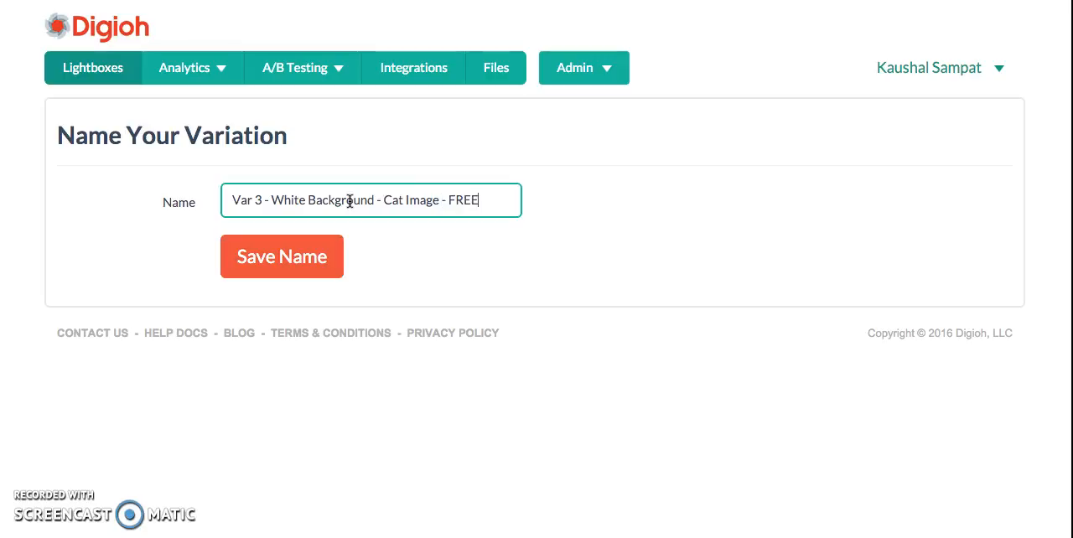
{"action": "left_click", "coordinate": [288, 250]}
{"action": "left_click", "coordinate": [290, 256]}
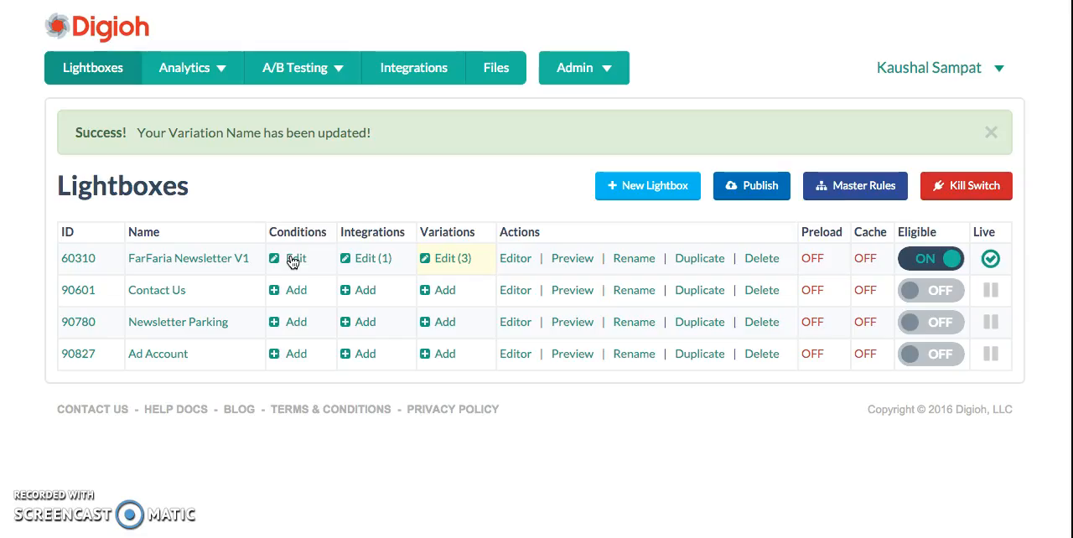
Make Var 3 - White Background - Cat Image - FREE the primary variation of FarFaria Newsletter V1 and publish the lightboxes
{"action": "left_click", "coordinate": [449, 263]}
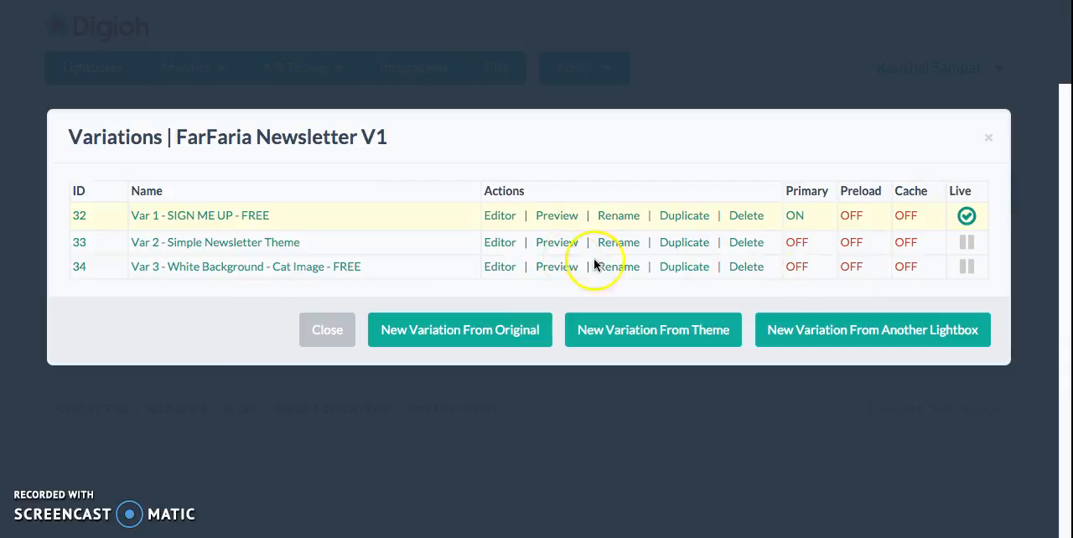
{"action": "left_click", "coordinate": [796, 267]}
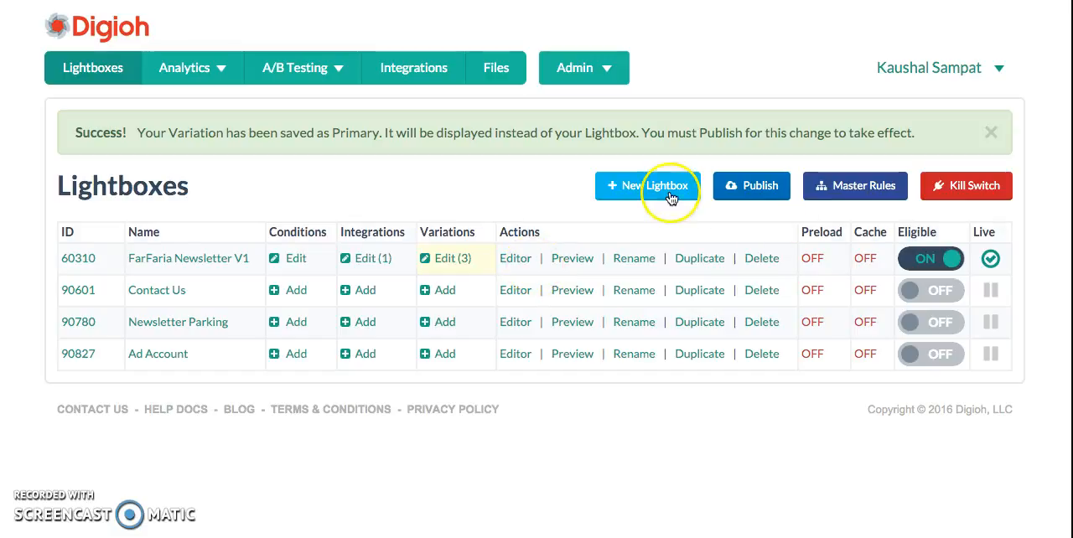
{"action": "left_click", "coordinate": [773, 186]}
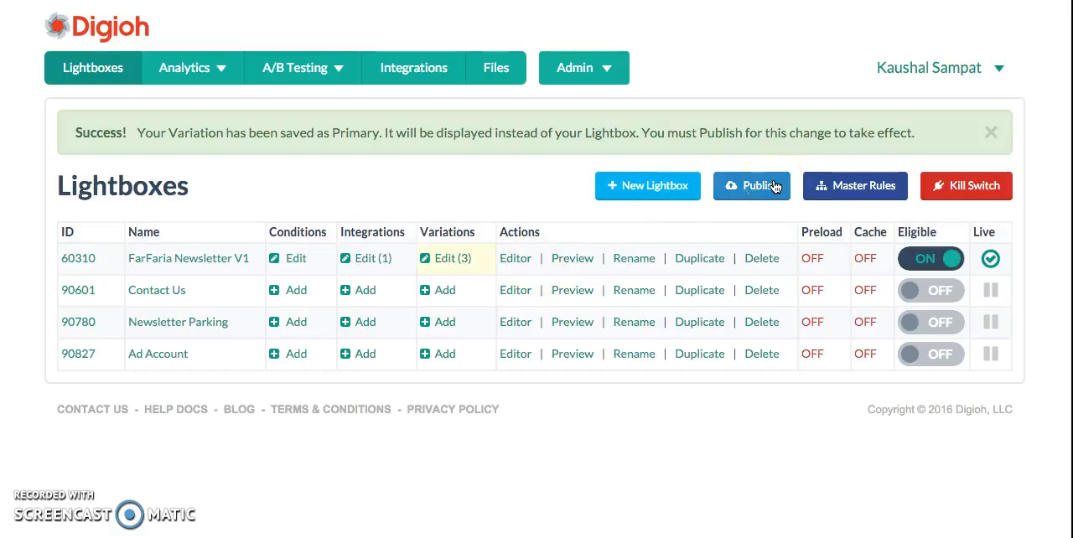
{"action": "left_click", "coordinate": [772, 186]}
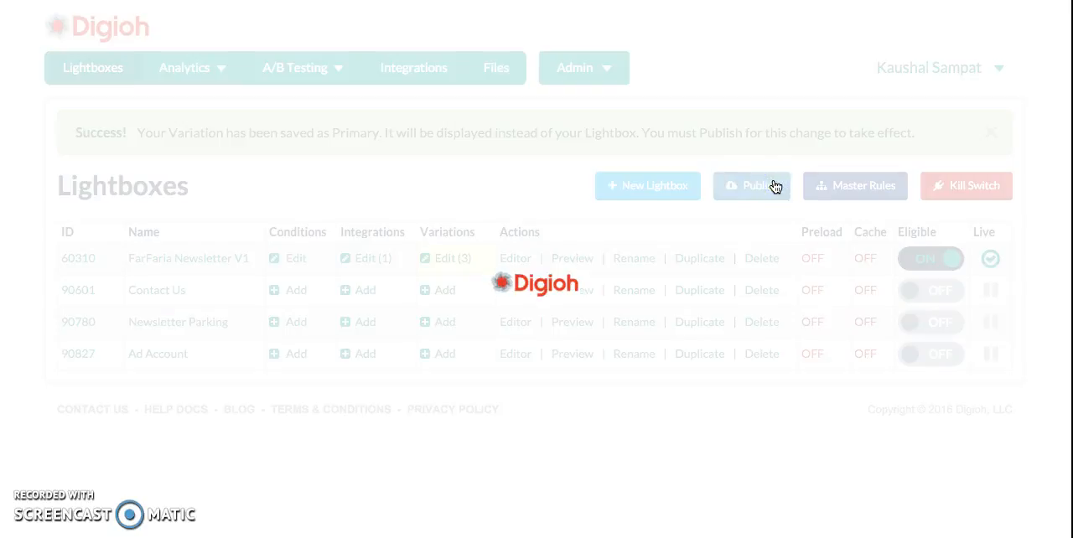
{"action": "left_click", "coordinate": [454, 260]}
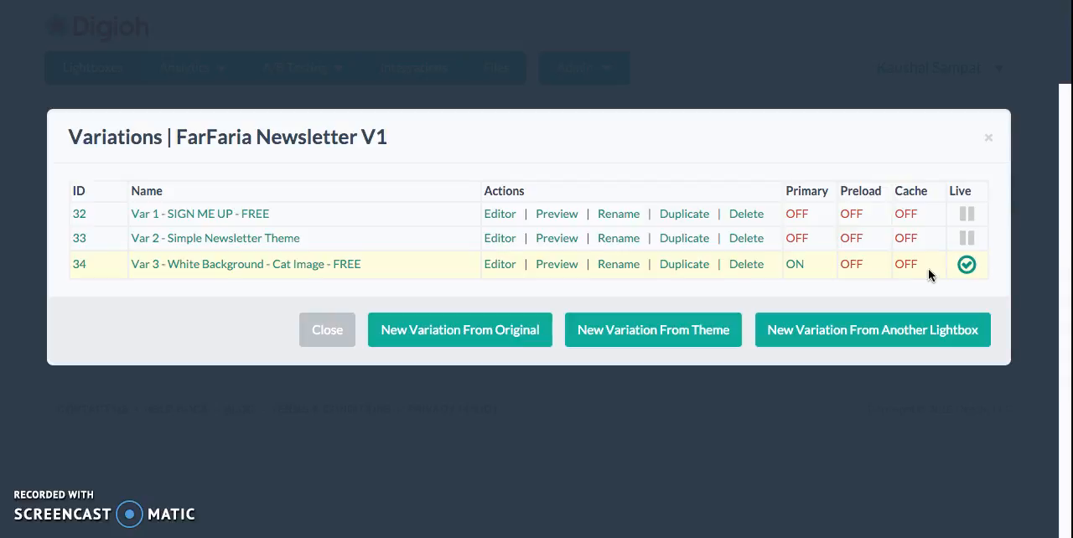
{"action": "left_click", "coordinate": [988, 136]}
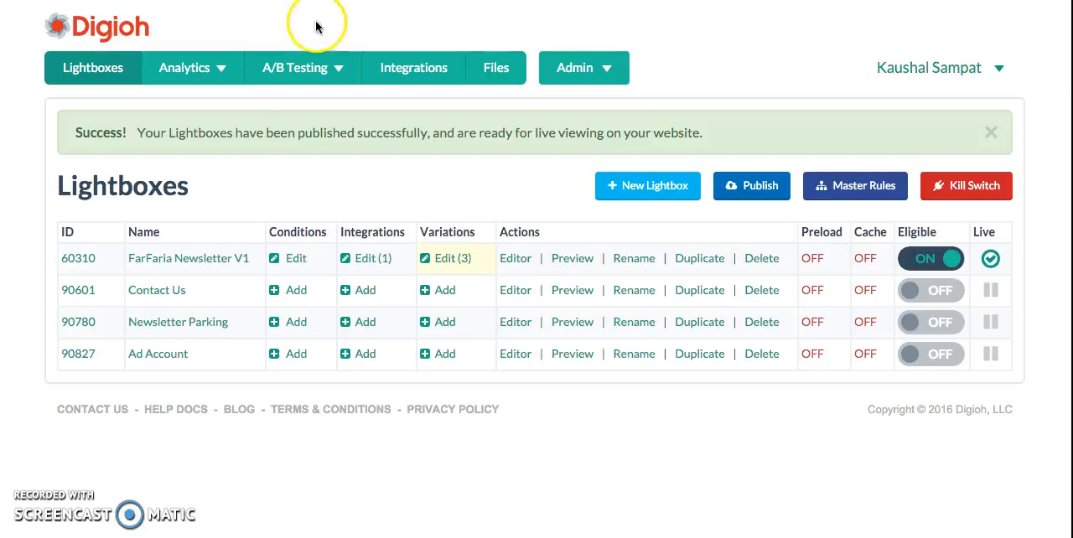
Start a new A/B test named "FarFaria Free SignUp" and proceed to the lightbox choice
{"action": "left_click", "coordinate": [315, 73]}
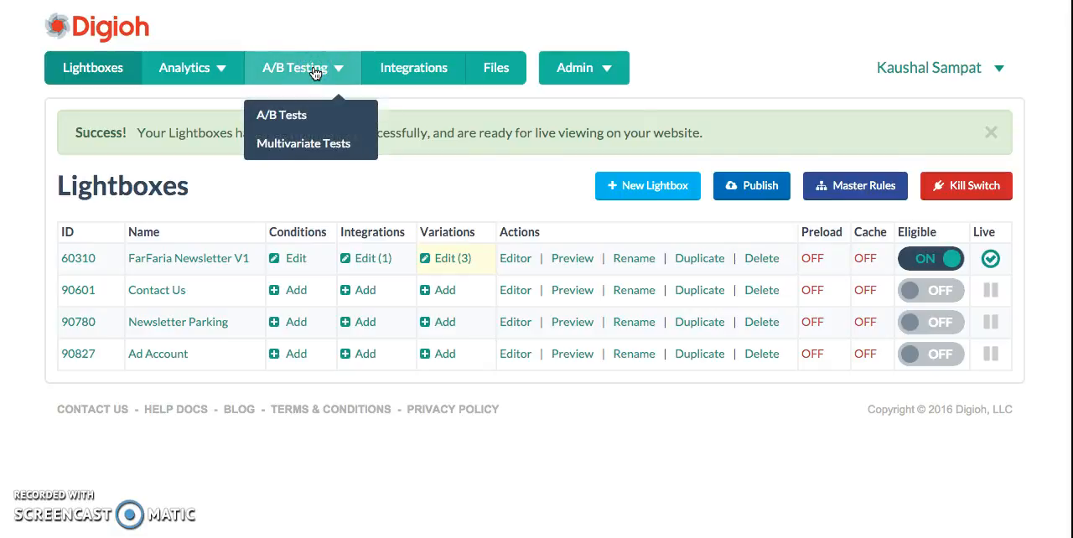
{"action": "left_click", "coordinate": [312, 116]}
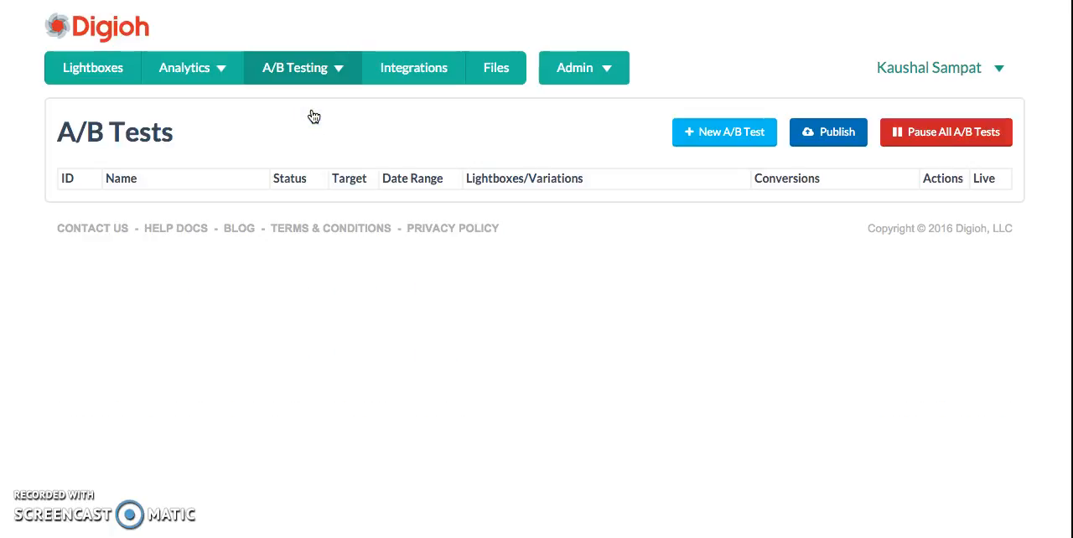
{"action": "left_click", "coordinate": [697, 140]}
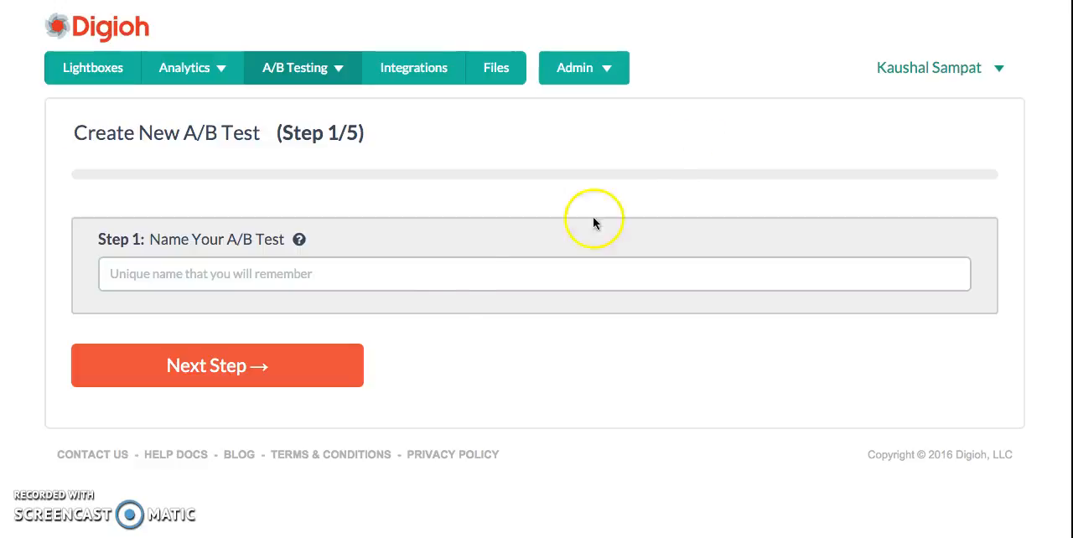
{"action": "left_click", "coordinate": [248, 274]}
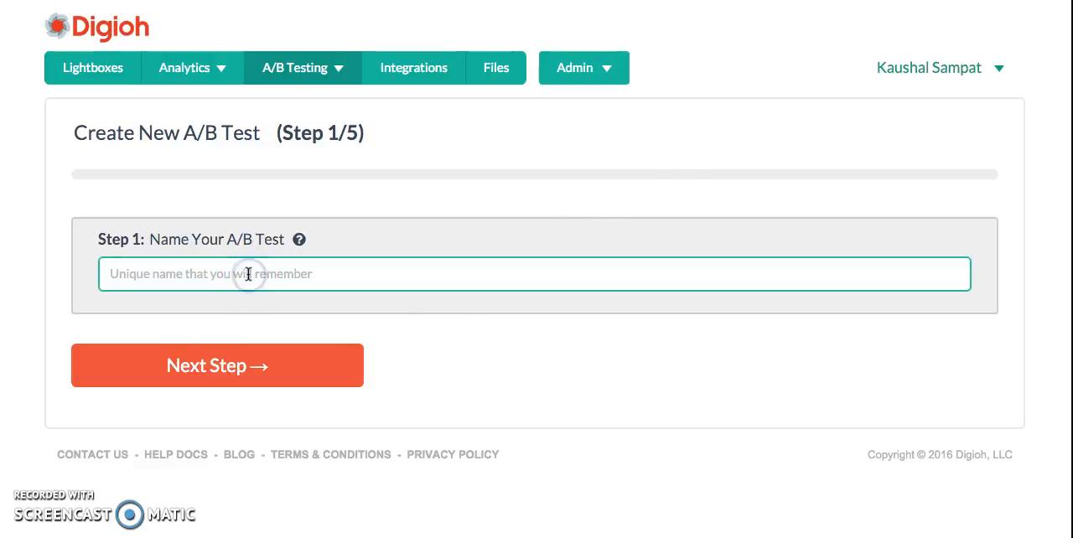
{"action": "type", "text": "FarF"}
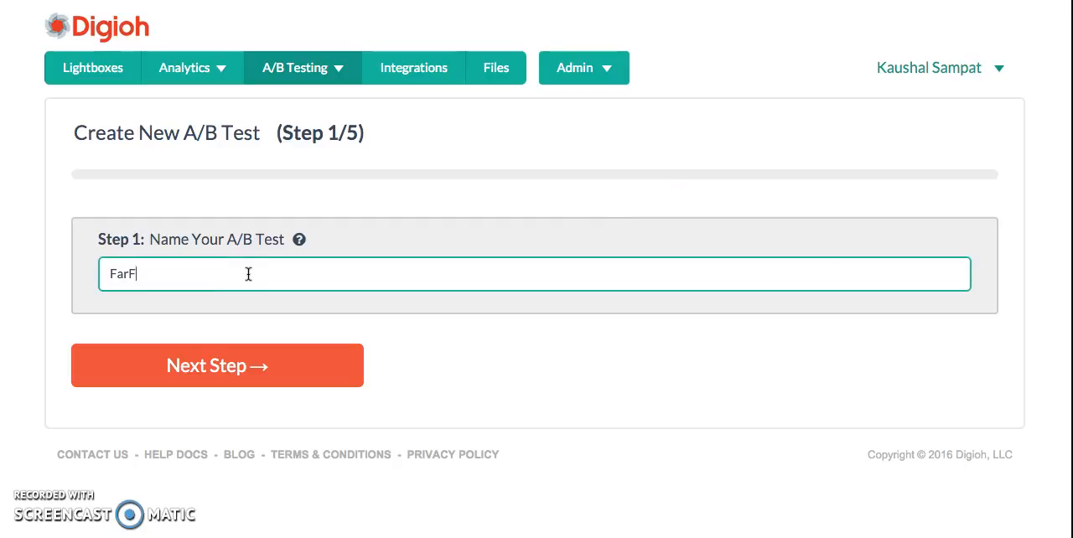
{"action": "type", "text": "aria Free SignUp"}
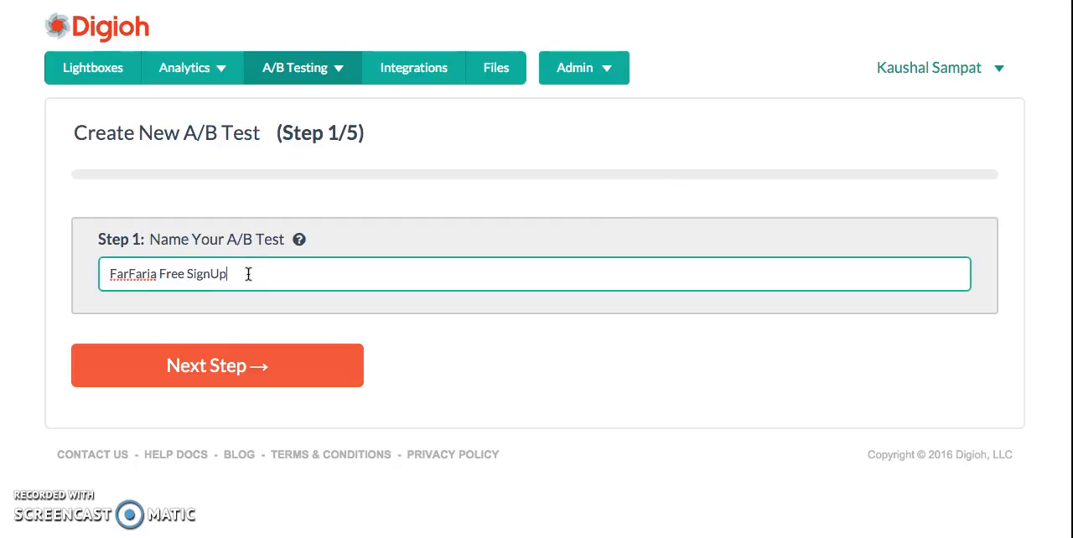
{"action": "left_click", "coordinate": [191, 369]}
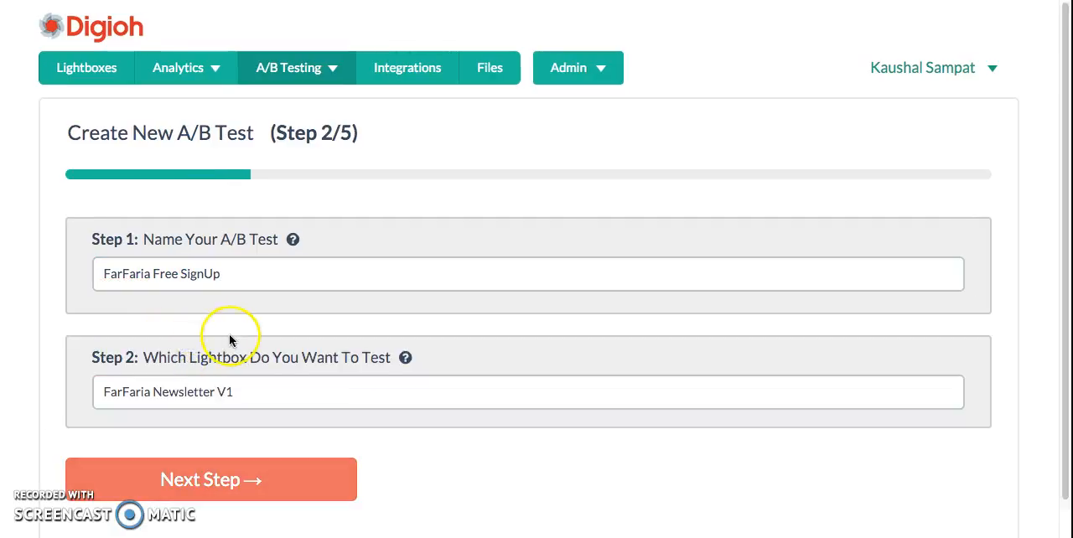
Choose FarFaria Newsletter V1 as the lightbox for the A/B test and proceed to the variation choice
{"action": "left_click", "coordinate": [254, 393]}
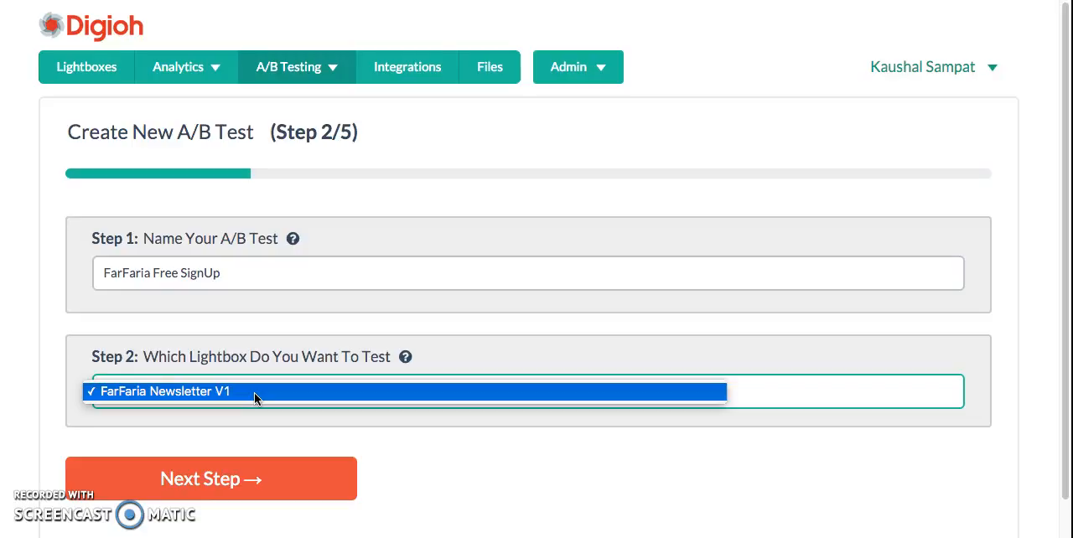
{"action": "left_click", "coordinate": [192, 393]}
{"action": "left_click", "coordinate": [238, 396]}
{"action": "left_click", "coordinate": [238, 395]}
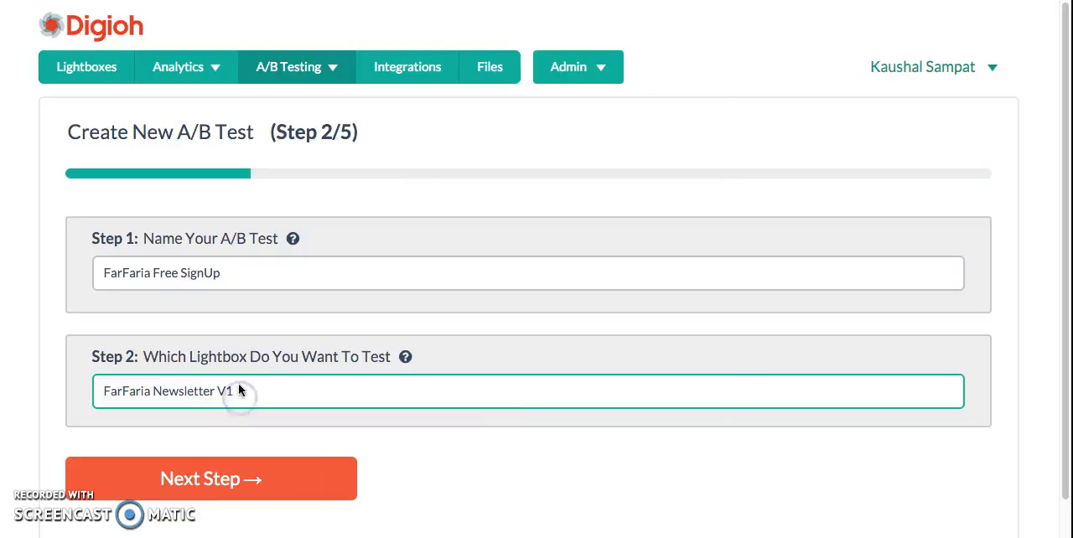
{"action": "left_click", "coordinate": [331, 467]}
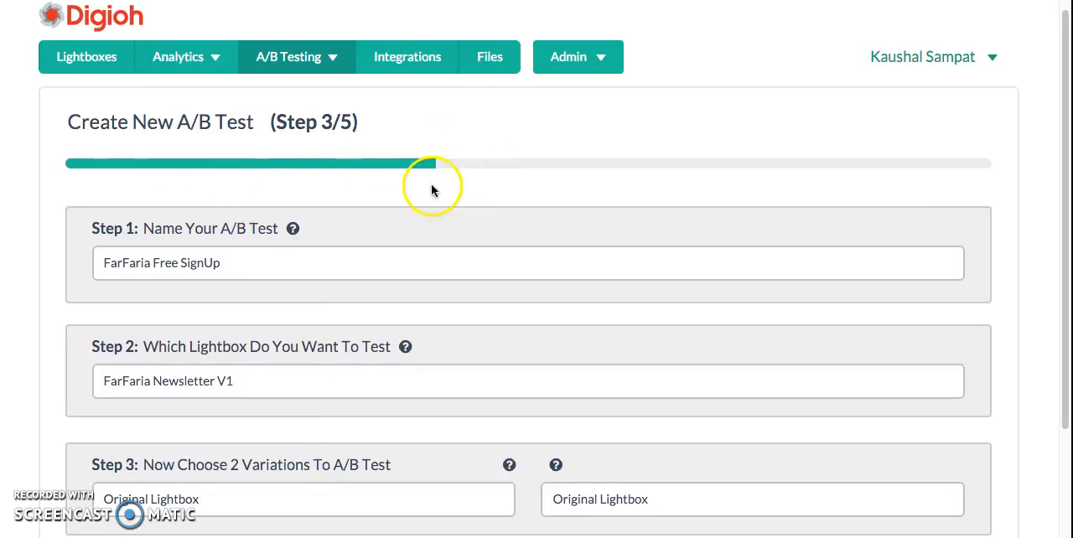
Select Original Lightbox and Var 3 - White Background - Cat Image - FREE as the two variations for the A/B test
{"action": "scroll", "coordinate": [432, 189], "scroll_direction": "down", "scroll_amount": 5}
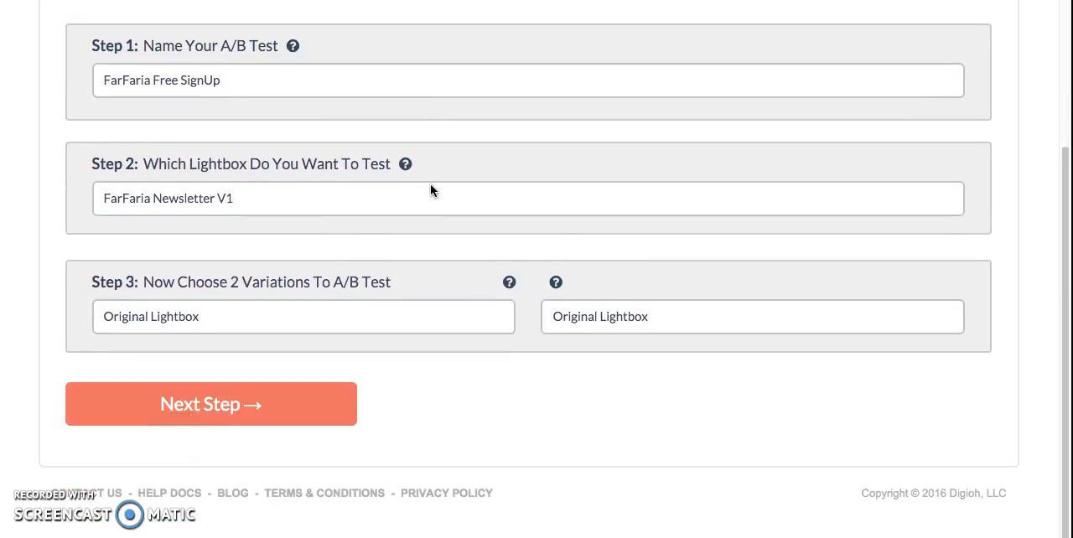
{"action": "left_click", "coordinate": [382, 318]}
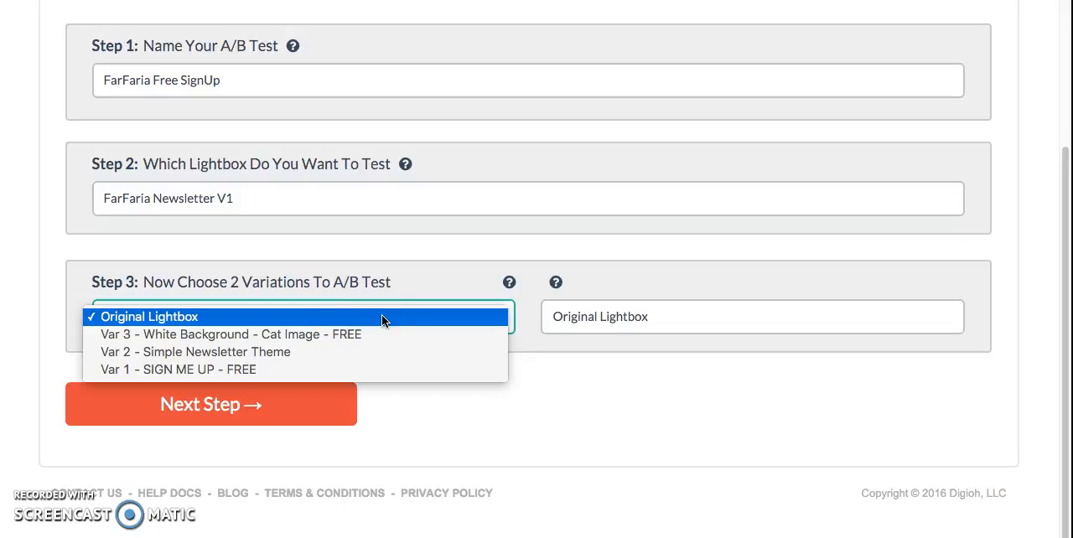
{"action": "left_click", "coordinate": [382, 317]}
{"action": "left_click", "coordinate": [665, 316]}
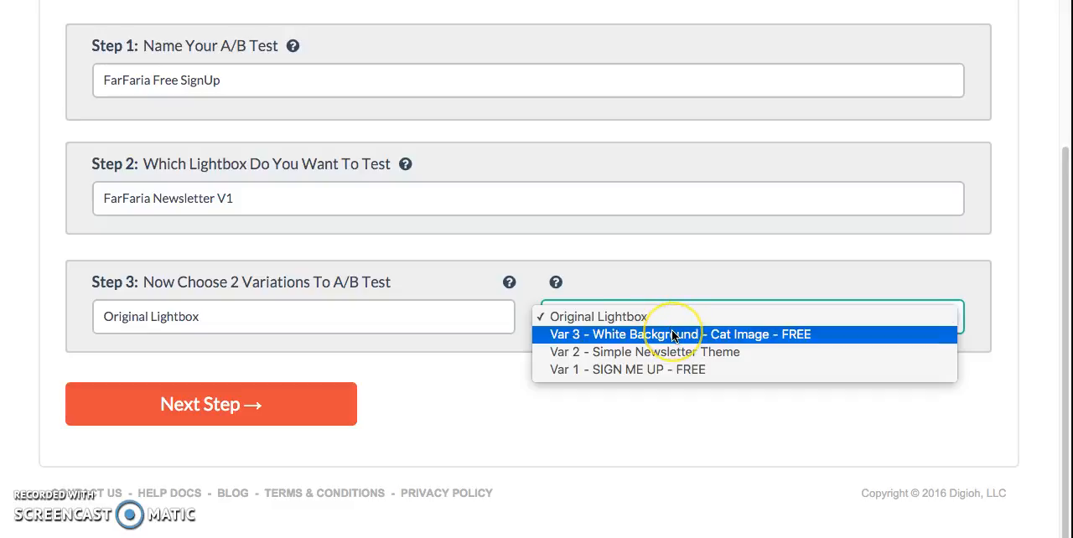
{"action": "left_click", "coordinate": [672, 335]}
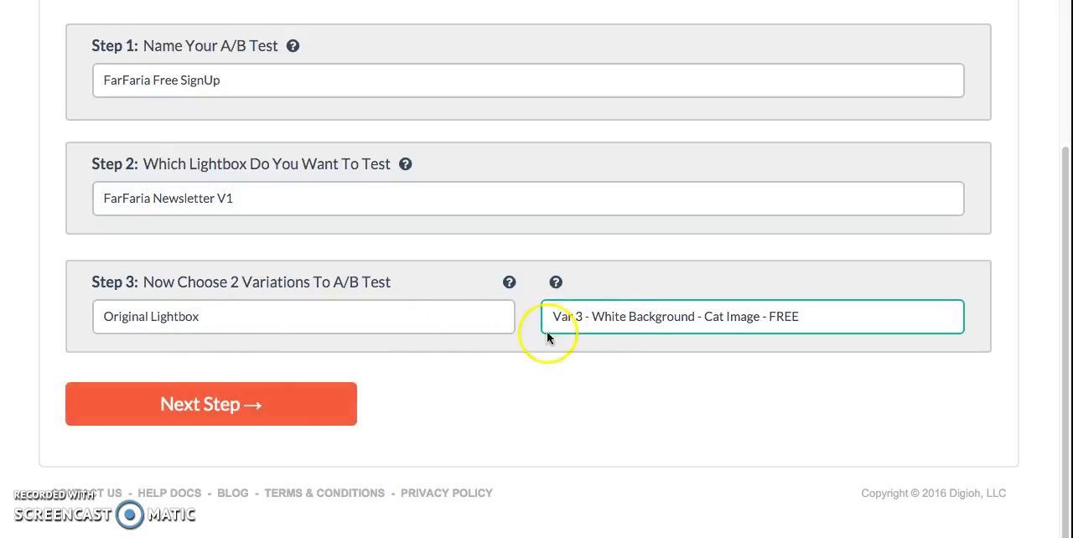
Proceed to the impressions target, set it to 5000 for the A/B test, and continue to the scheduling step
{"action": "left_click", "coordinate": [270, 404]}
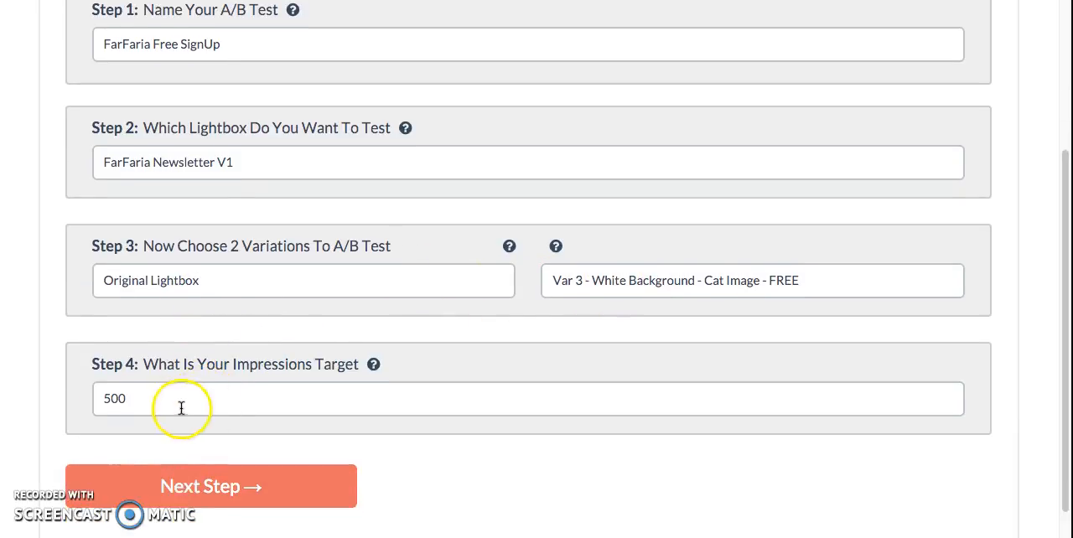
{"action": "double_click", "coordinate": [139, 398]}
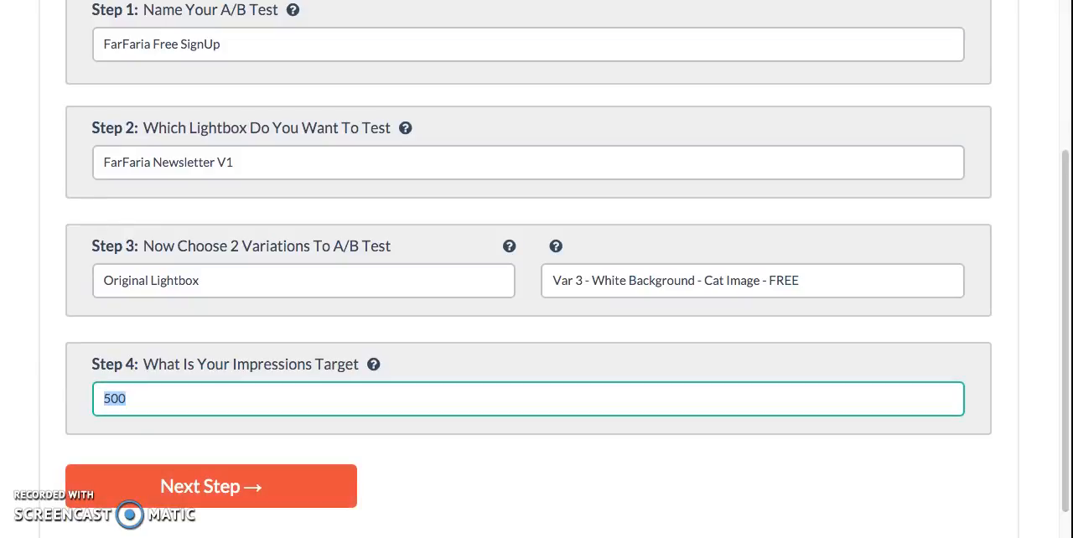
{"action": "type", "text": "2000"}
{"action": "key", "text": "BackSpace"}
{"action": "key", "text": "BackSpace"}
{"action": "key", "text": "BackSpace"}
{"action": "key", "text": "BackSpace"}
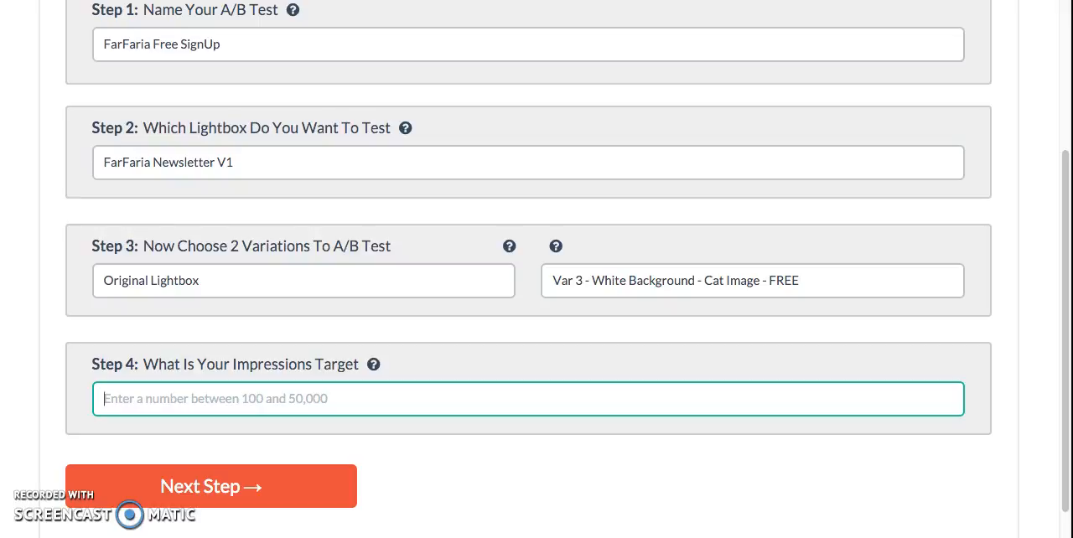
{"action": "type", "text": "5000"}
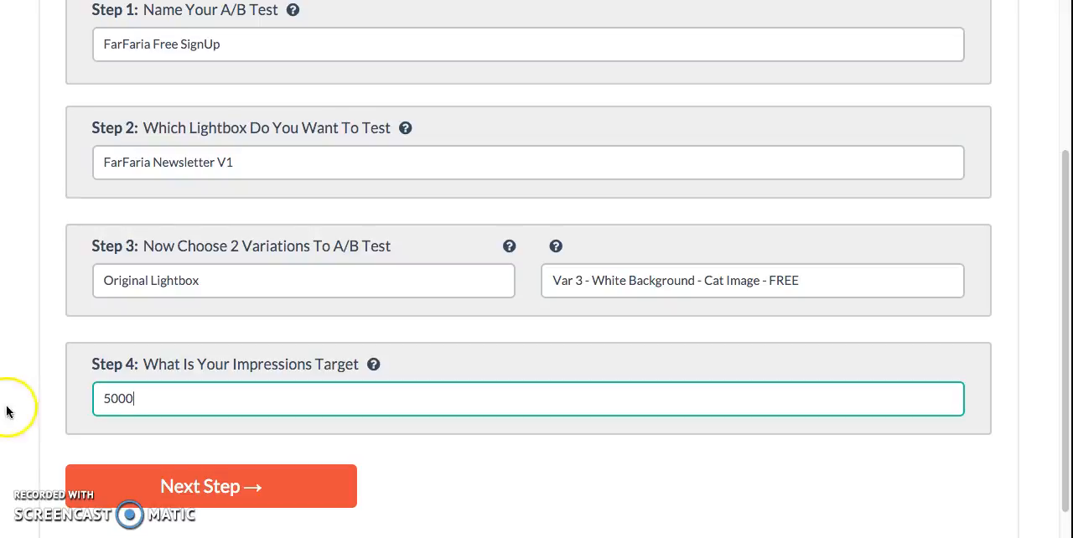
{"action": "left_click", "coordinate": [151, 478]}
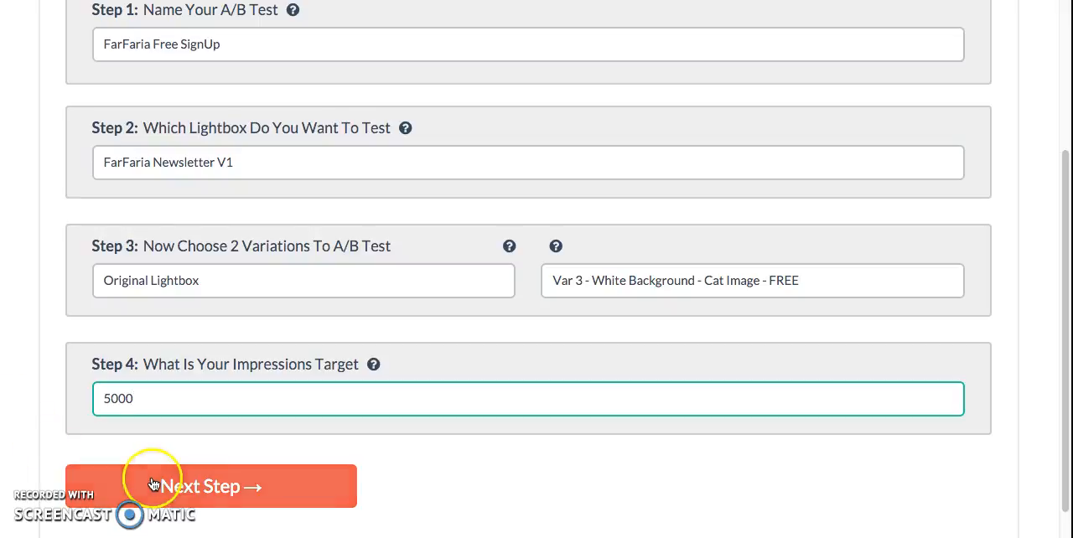
Schedule the A/B test to run for the Next 7 Days and save it as a new test
{"action": "scroll", "coordinate": [153, 475], "scroll_direction": "down", "scroll_amount": 2}
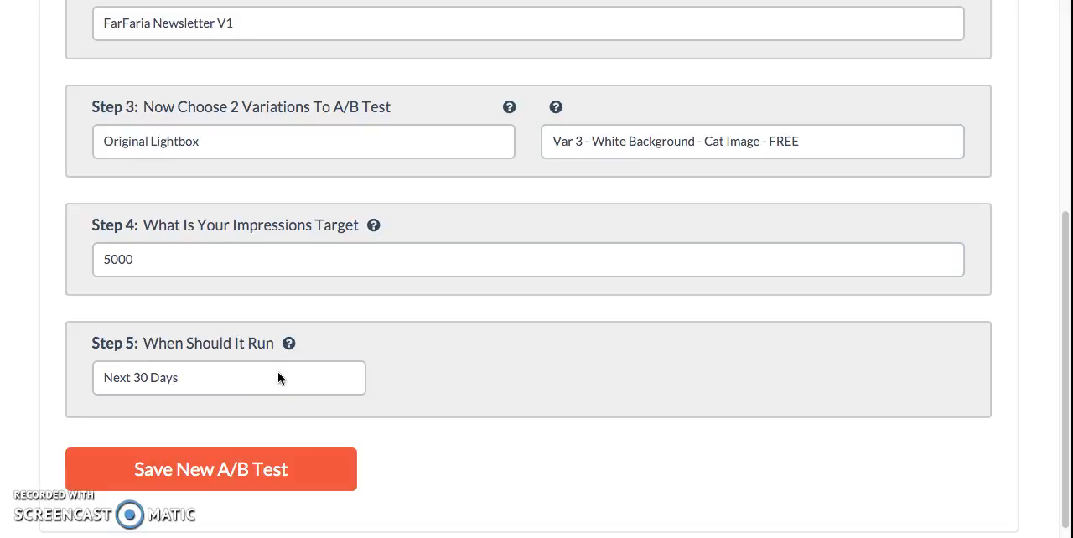
{"action": "left_click", "coordinate": [136, 266]}
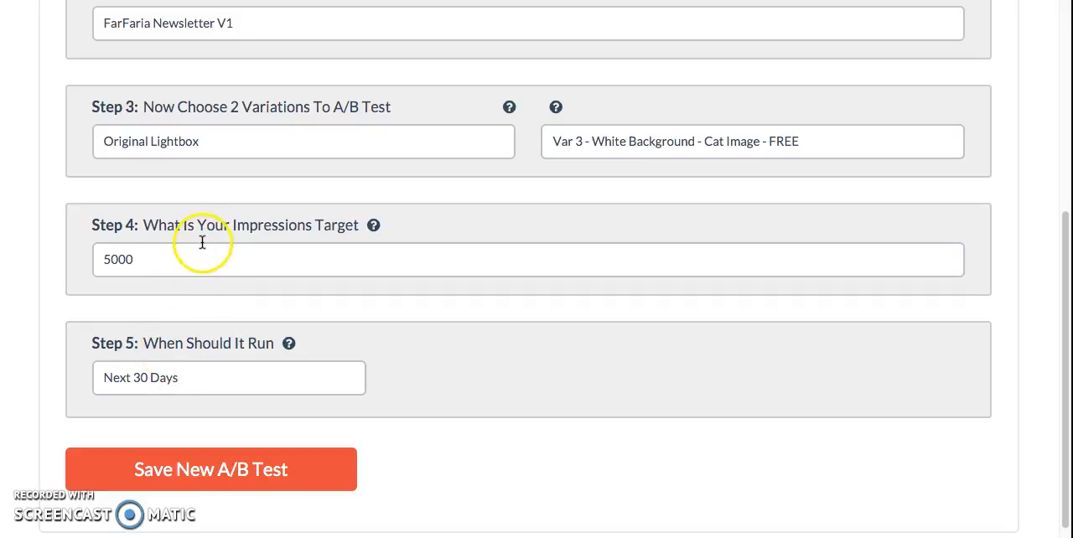
{"action": "left_click", "coordinate": [227, 376]}
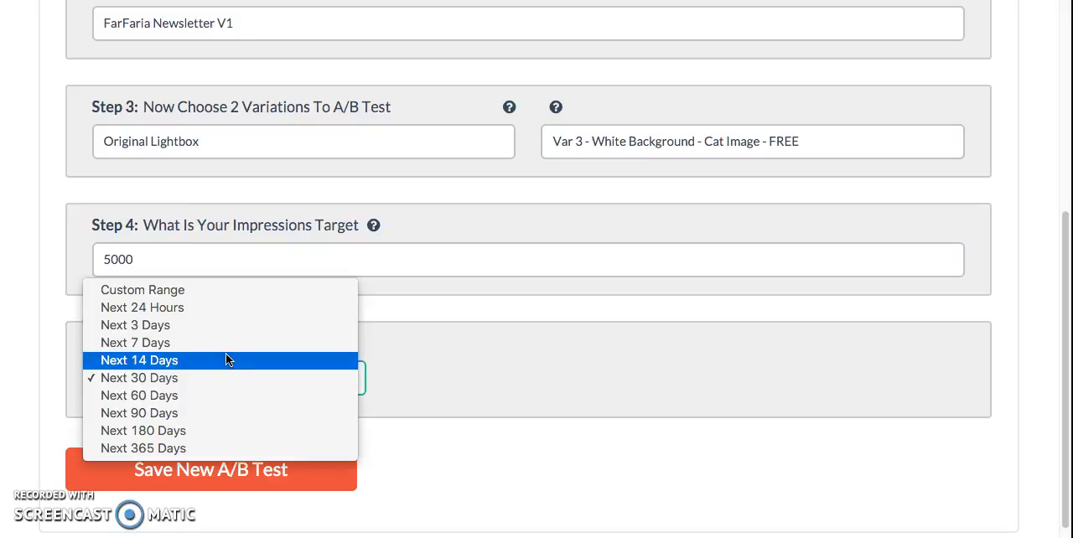
{"action": "left_click", "coordinate": [225, 342]}
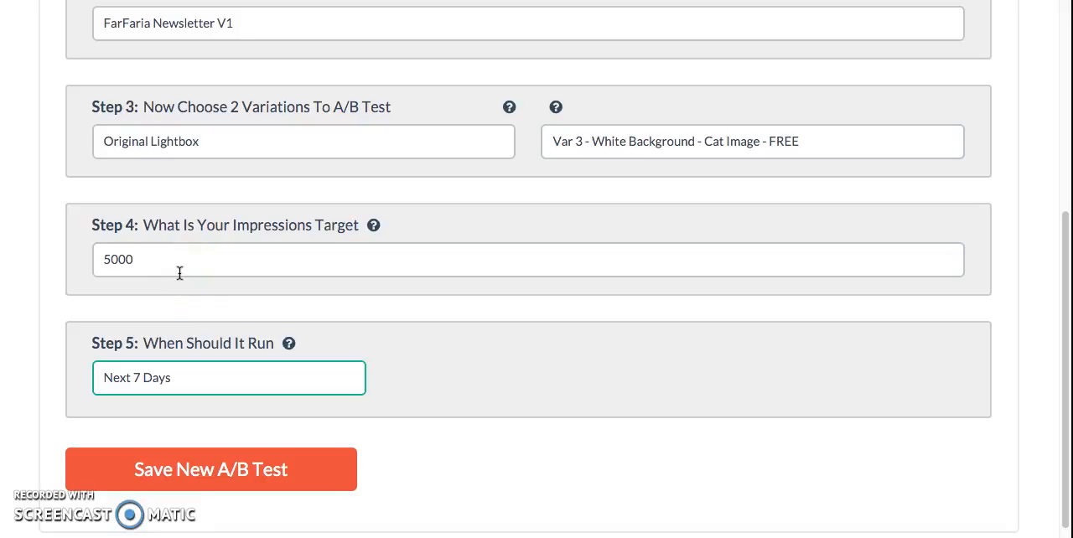
{"action": "left_click", "coordinate": [187, 383]}
{"action": "left_click", "coordinate": [198, 468]}
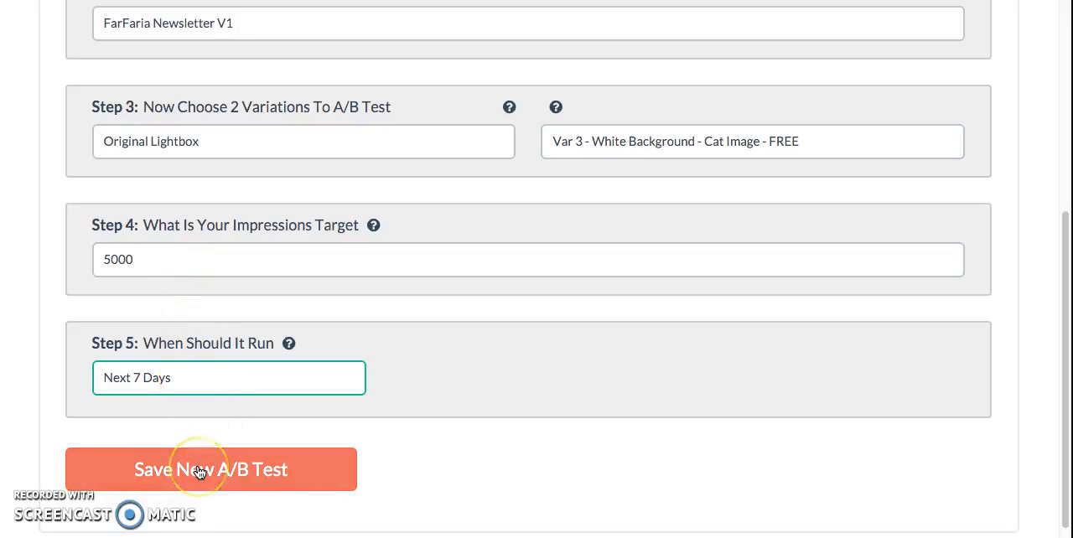
{"action": "left_click", "coordinate": [198, 470]}
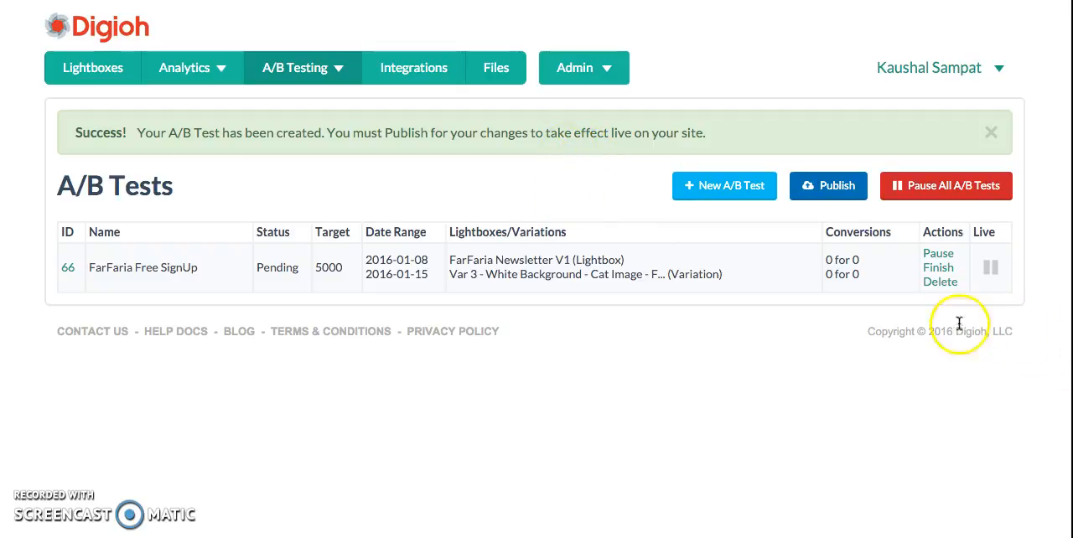
Publish the lightboxes so the new A/B test goes live, and return to the list of A/B tests
{"action": "left_click", "coordinate": [87, 78]}
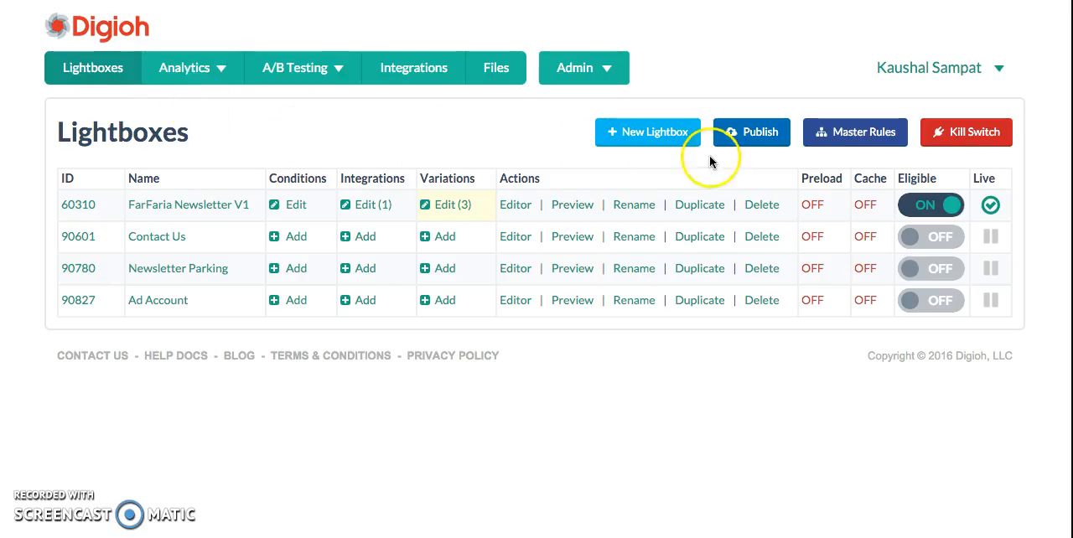
{"action": "left_click", "coordinate": [749, 140]}
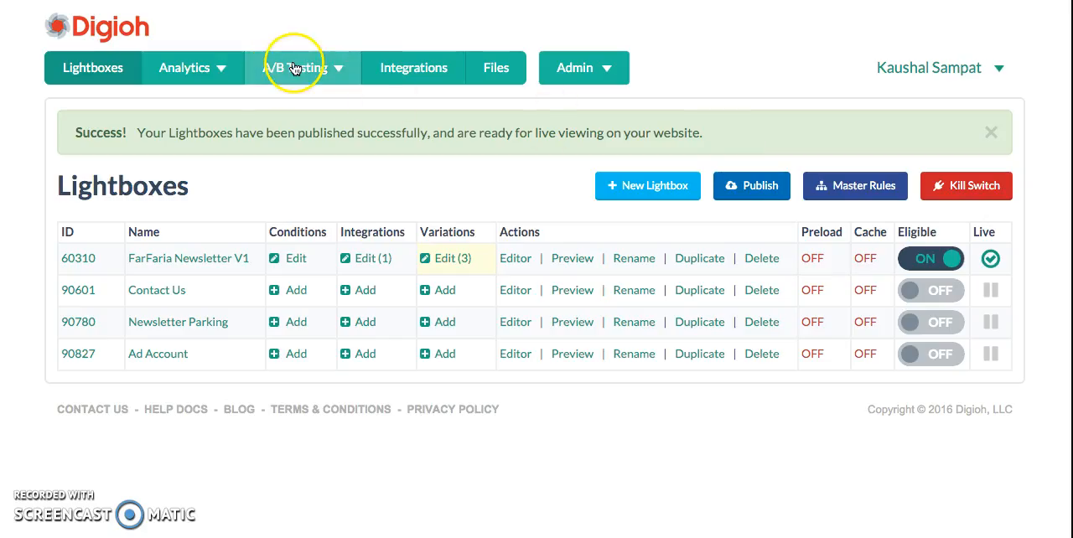
{"action": "left_click", "coordinate": [294, 67]}
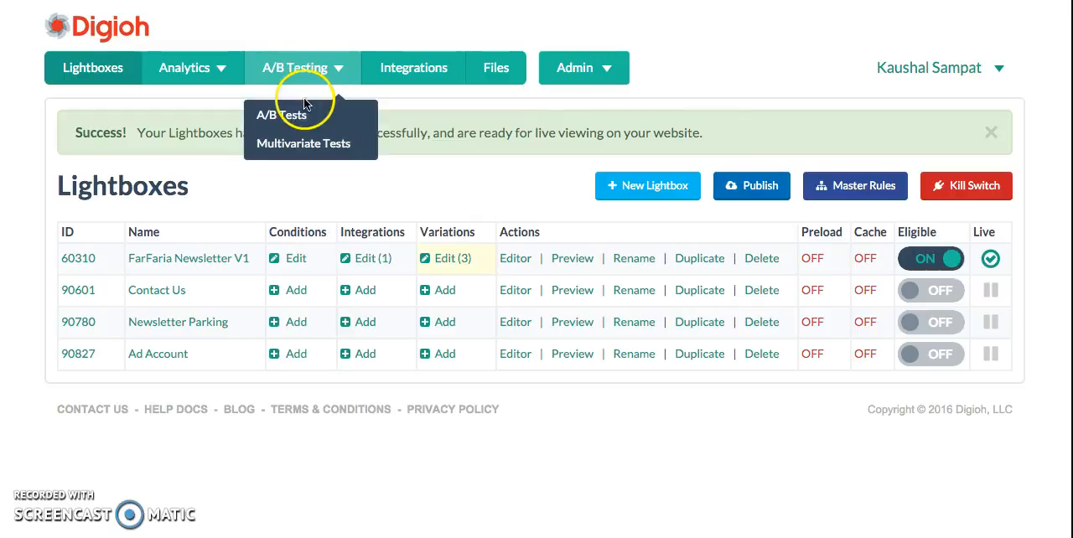
{"action": "left_click", "coordinate": [304, 109]}
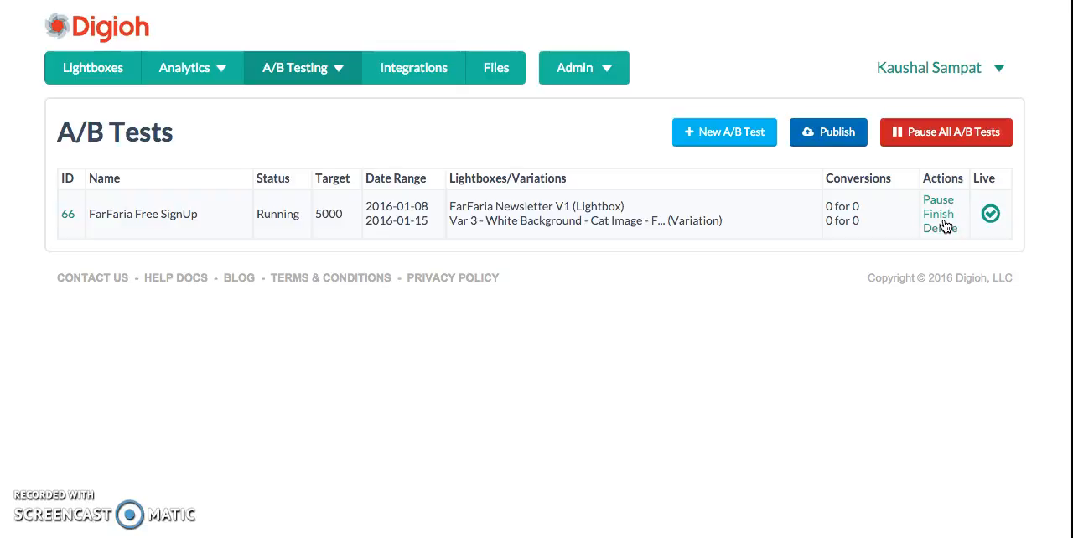
Try to delete the FarFaria Newsletter V1 lightbox from the lightbox list, accepting the permanent deletion
{"action": "left_click", "coordinate": [99, 70]}
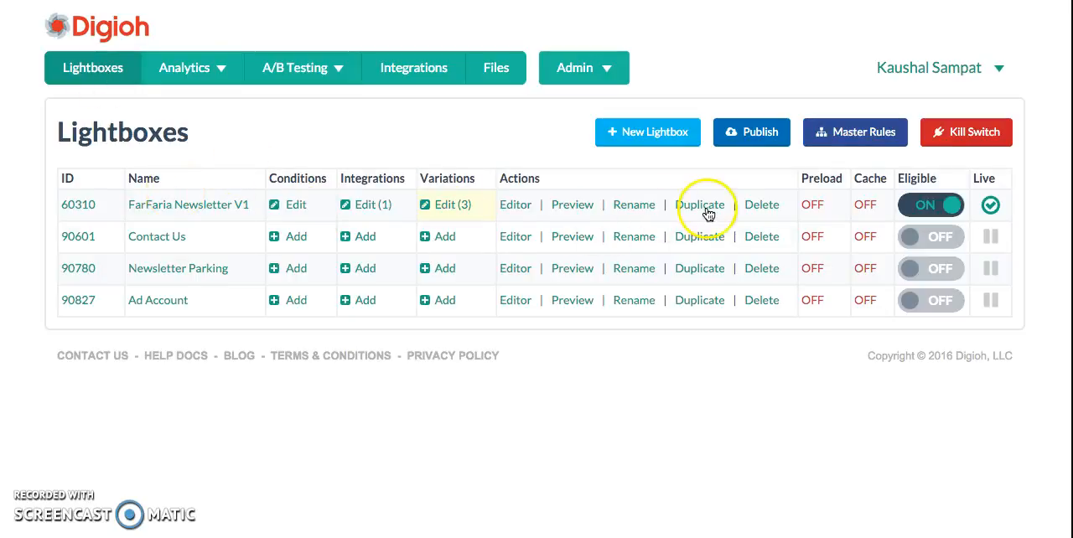
{"action": "left_click", "coordinate": [755, 209]}
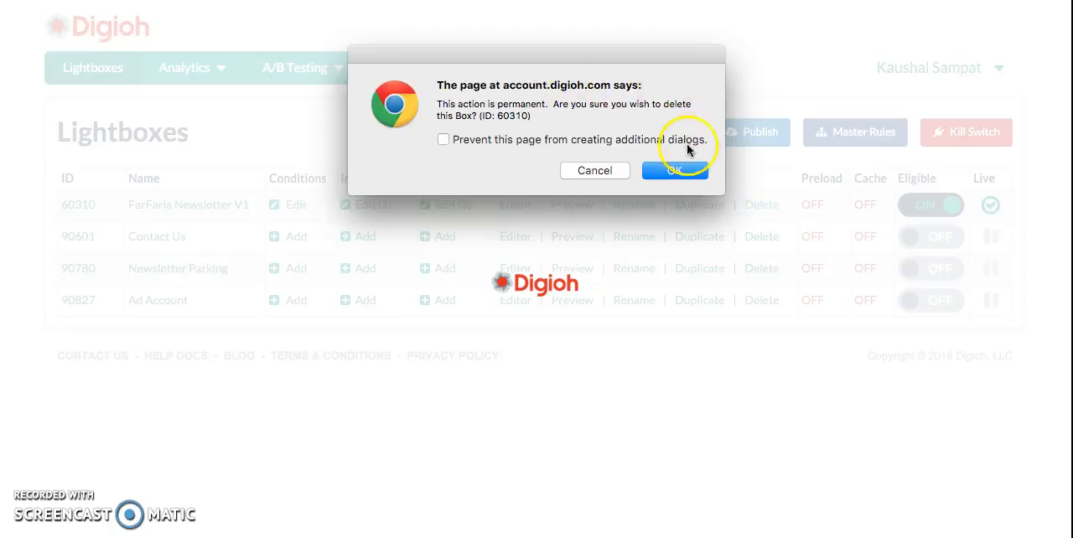
{"action": "left_click", "coordinate": [687, 174]}
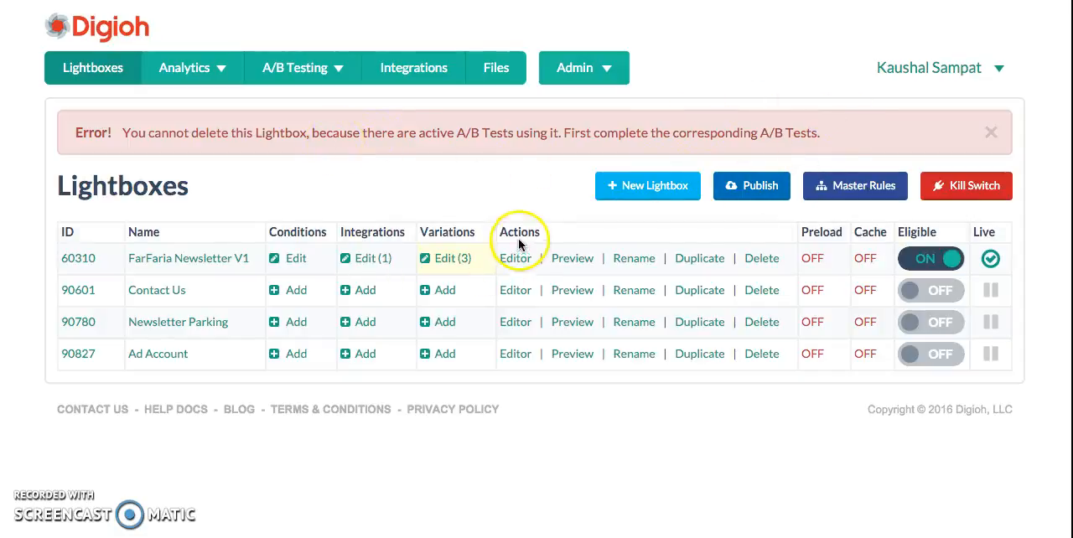
Open the list of A/B tests from the lightbox overview
{"action": "mouse_move", "coordinate": [306, 71]}
{"action": "left_click", "coordinate": [294, 121]}
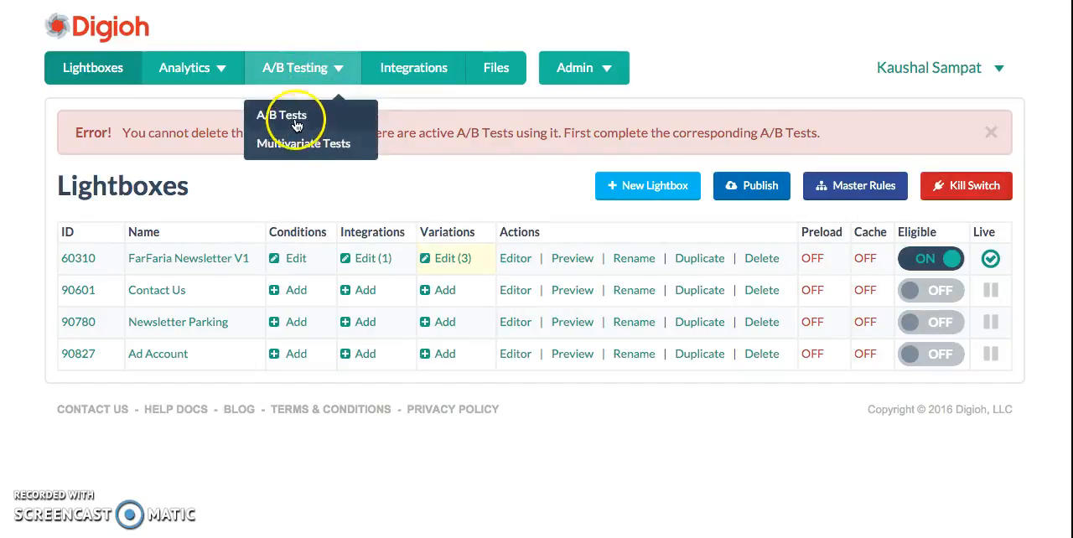